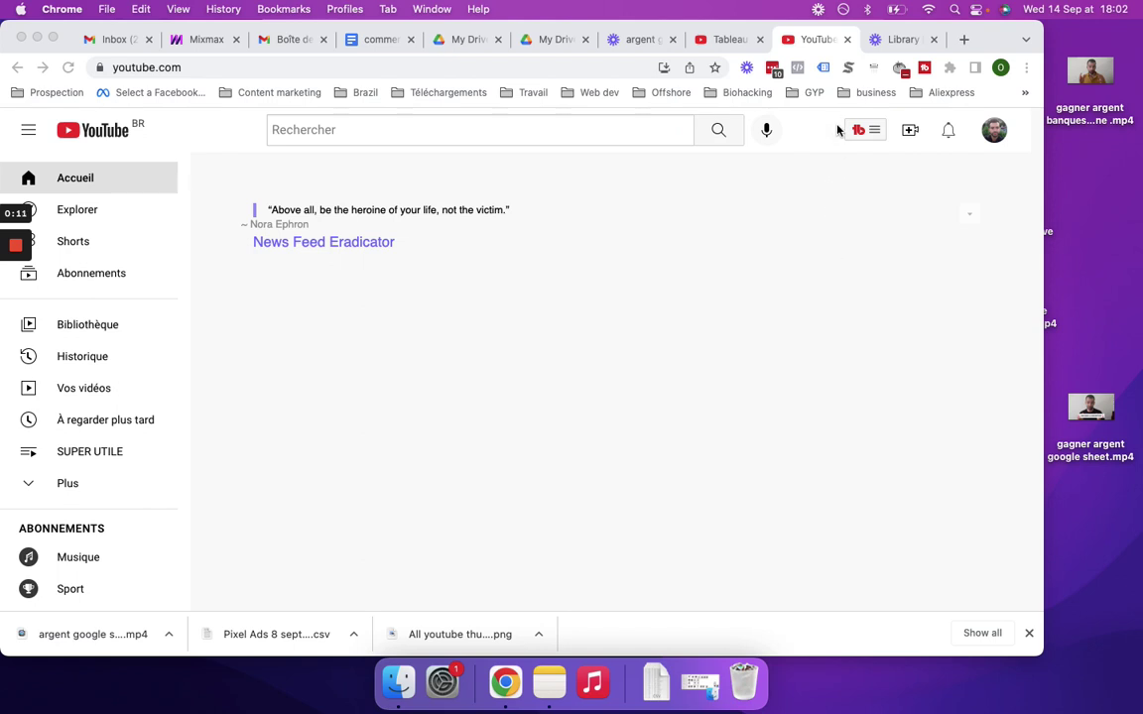
Start a new video upload and import the desktop file "gagner argent google sheet.mp4".
left_click(909, 132)
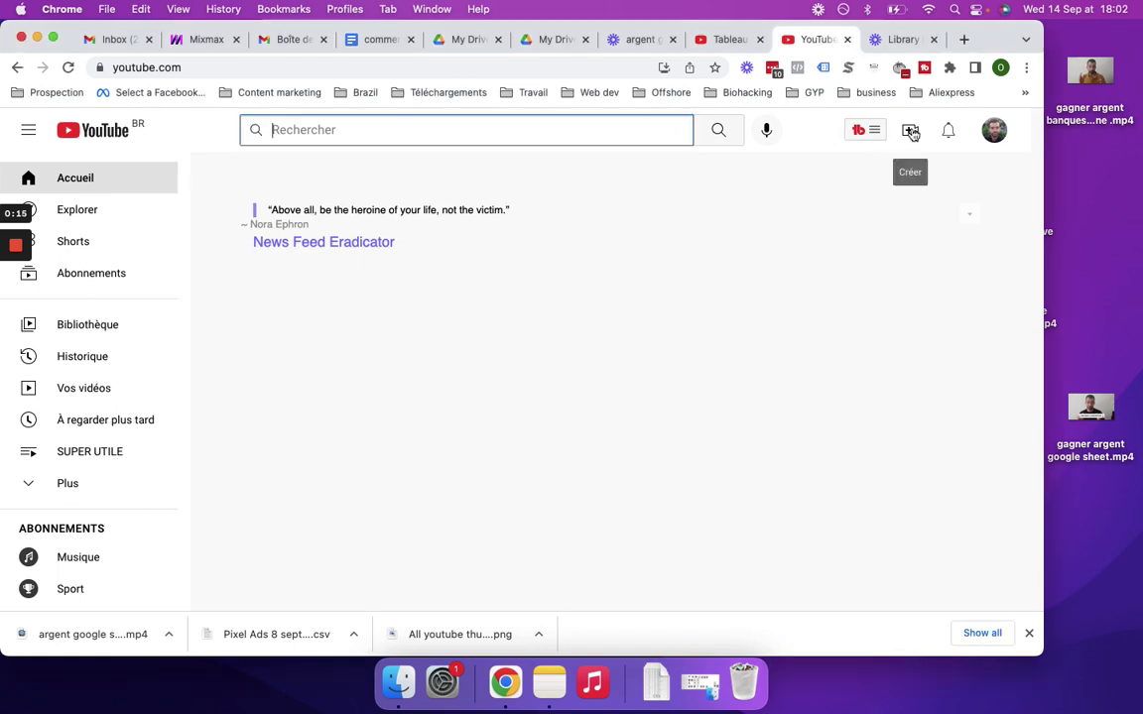
left_click(911, 132)
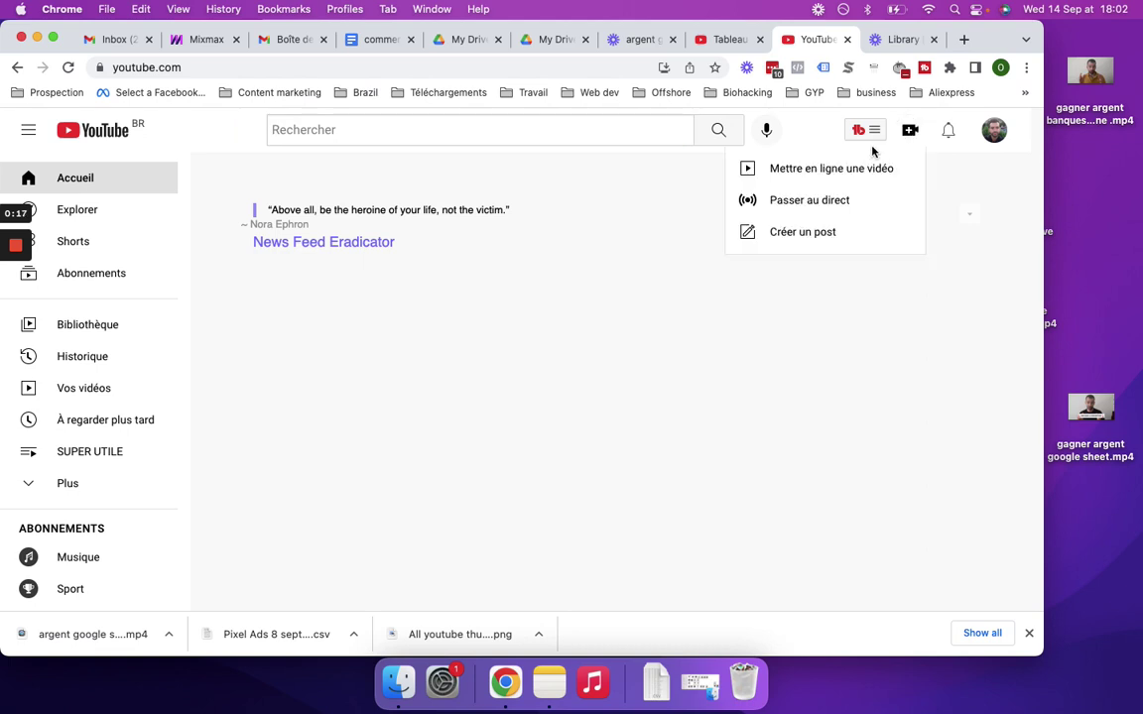
left_click(859, 170)
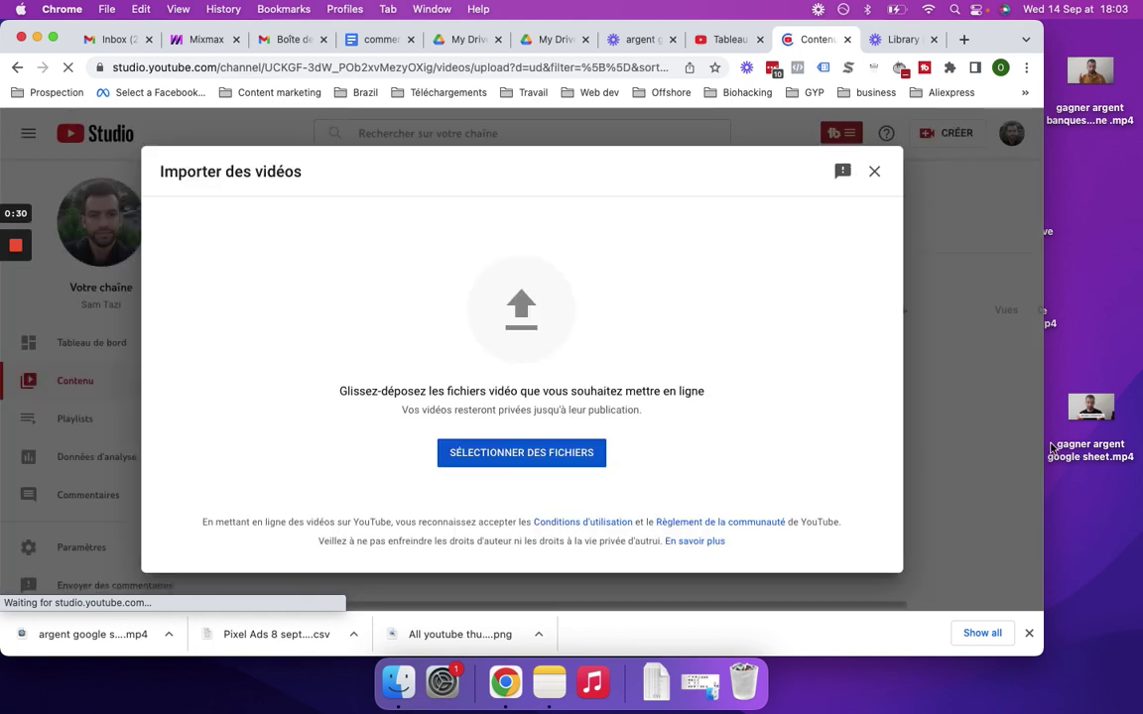
left_click(1112, 417)
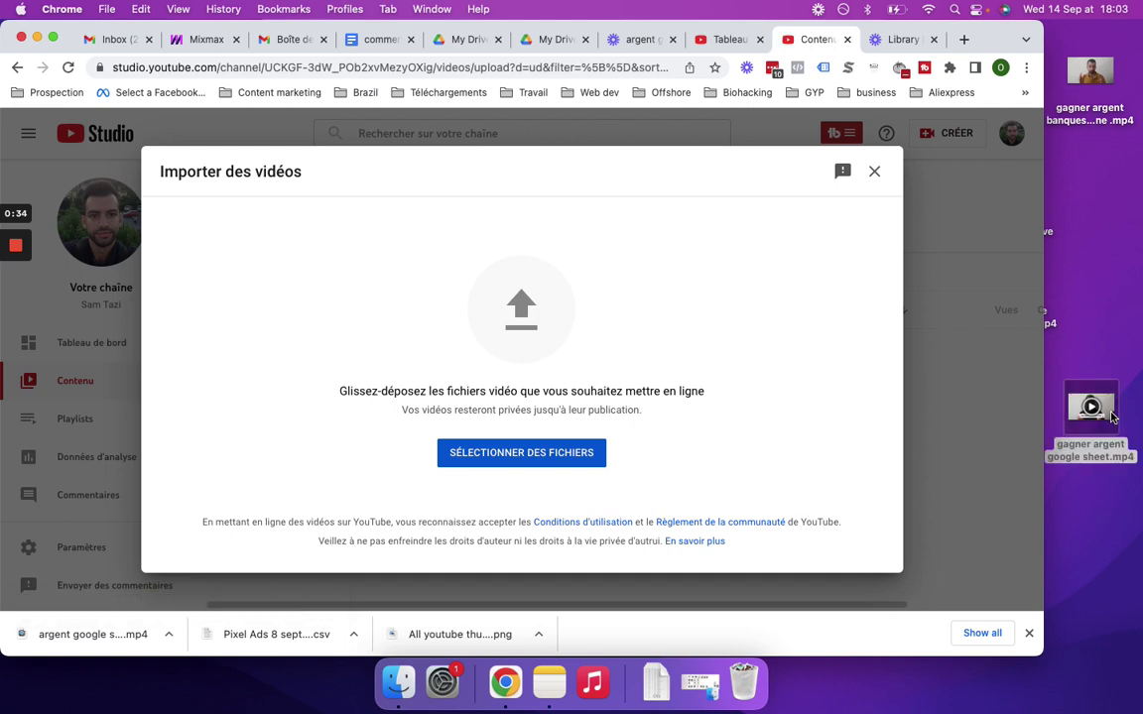
left_click_drag(1108, 417, 571, 315)
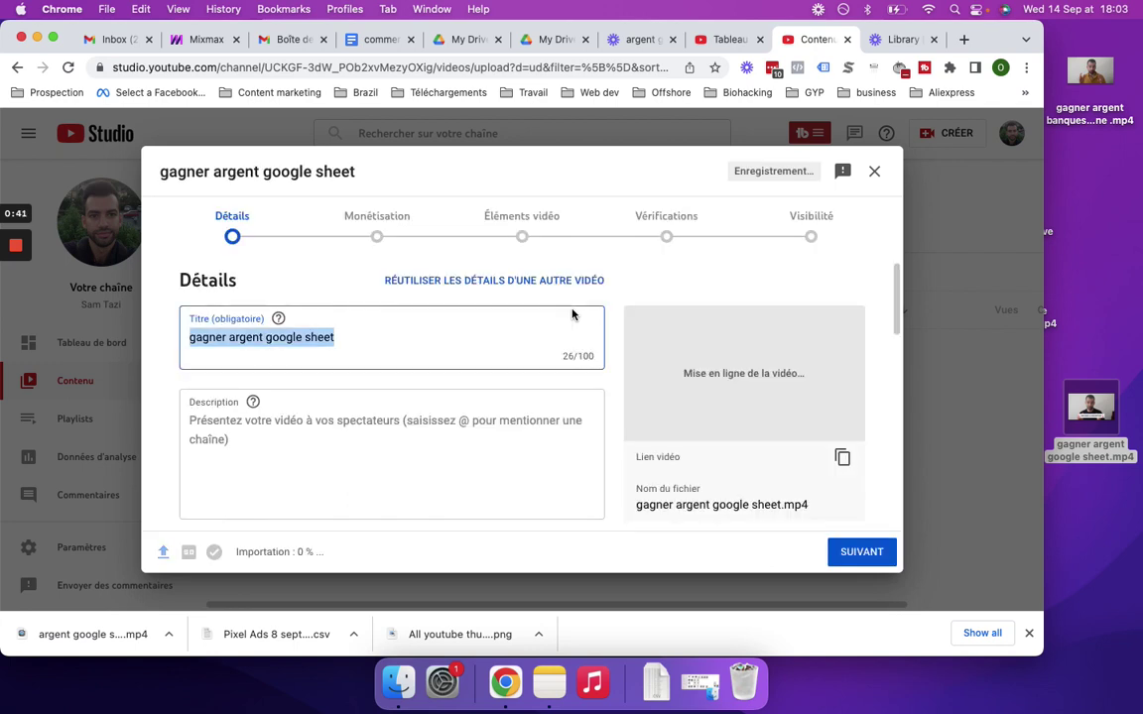
Fill the video description with the template text from the "Youtube" note in Notes.
left_click(371, 337)
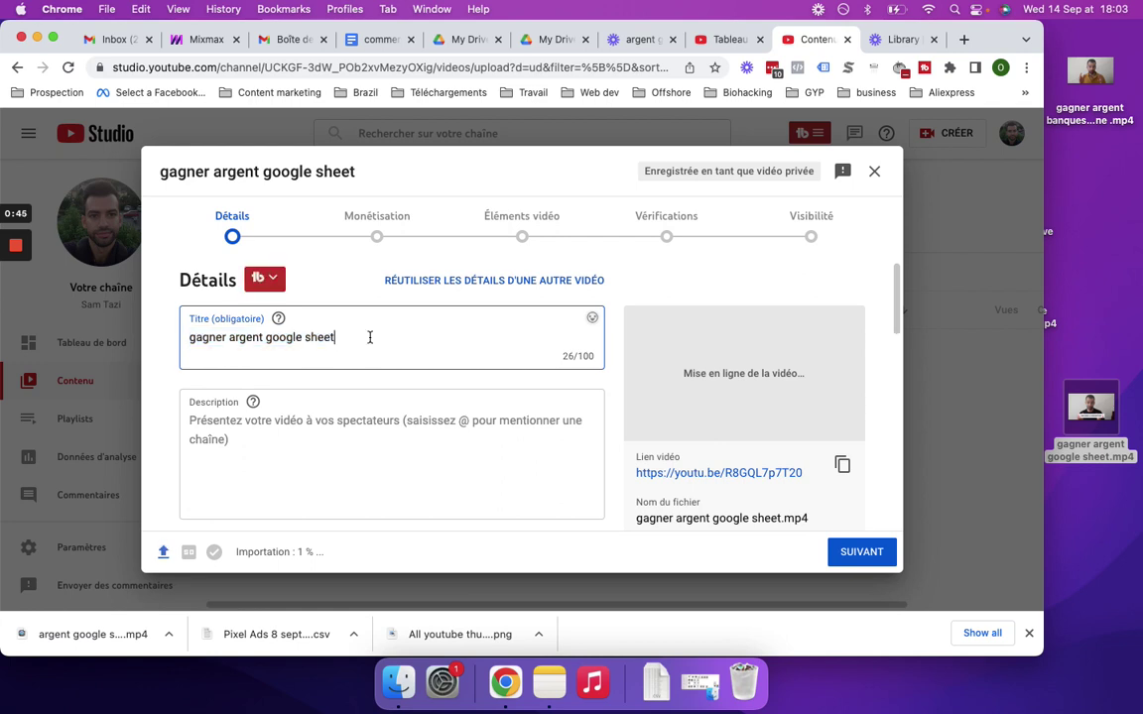
left_click(345, 426)
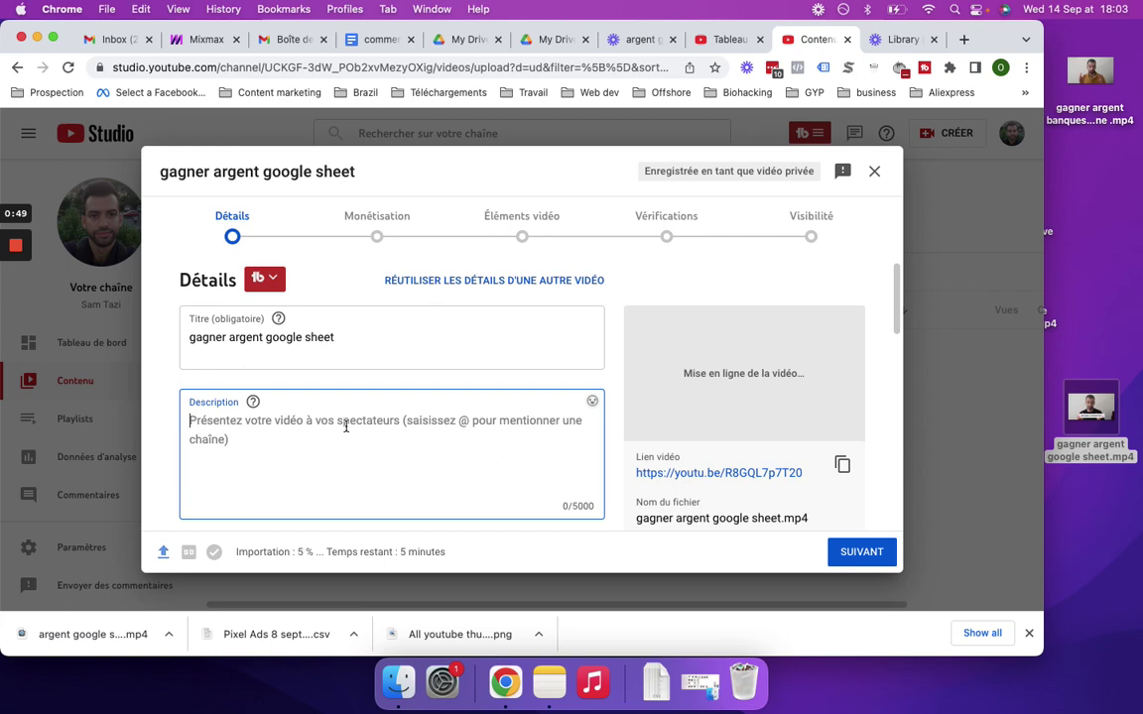
left_click(551, 690)
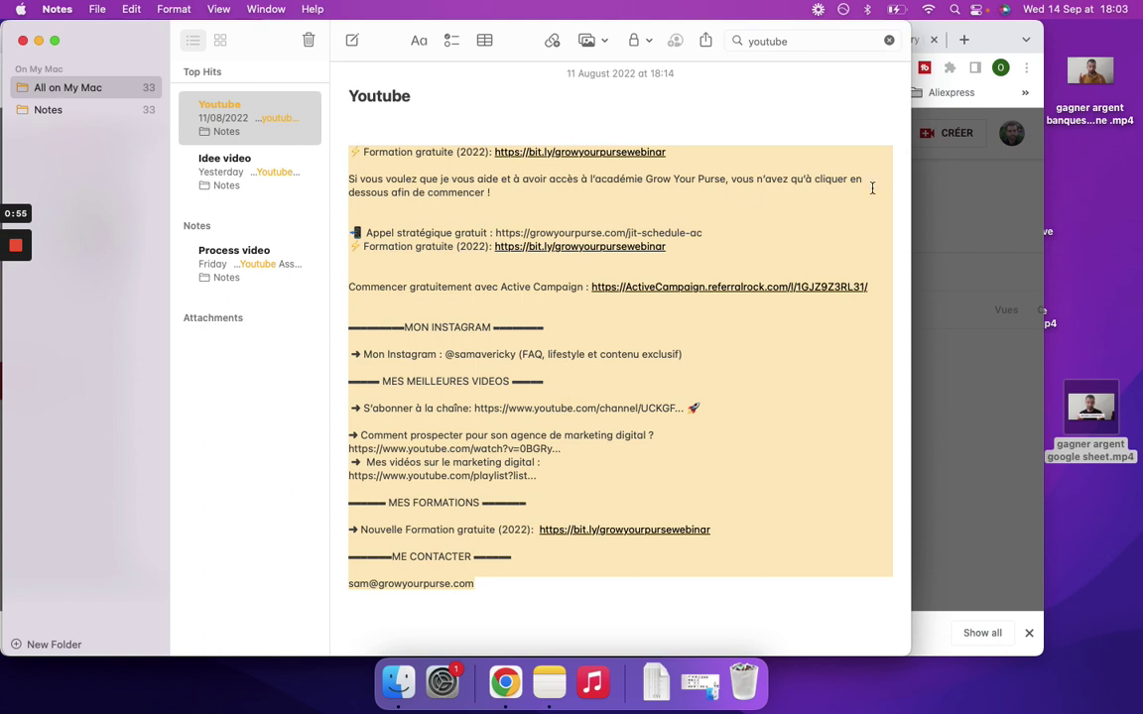
left_click(967, 258)
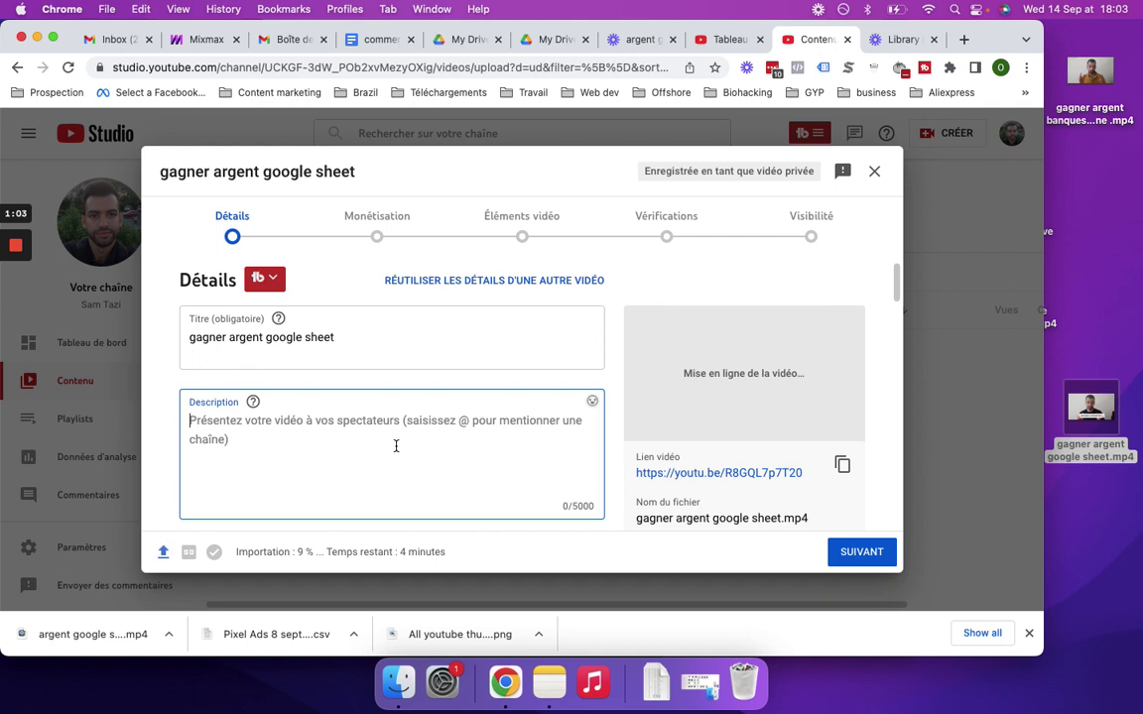
key("super+v")
Examine the full video description, including its links, Instagram, best videos, training and contact sections.
scroll(365, 444, "down", 10)
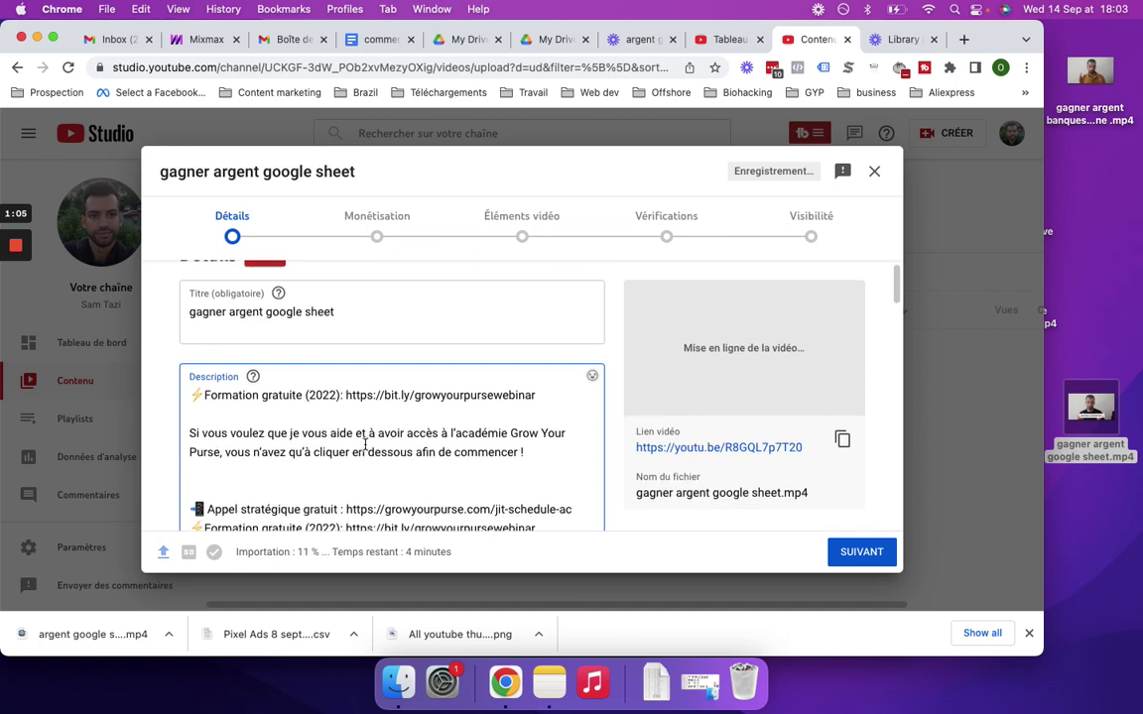
scroll(366, 444, "down", 2)
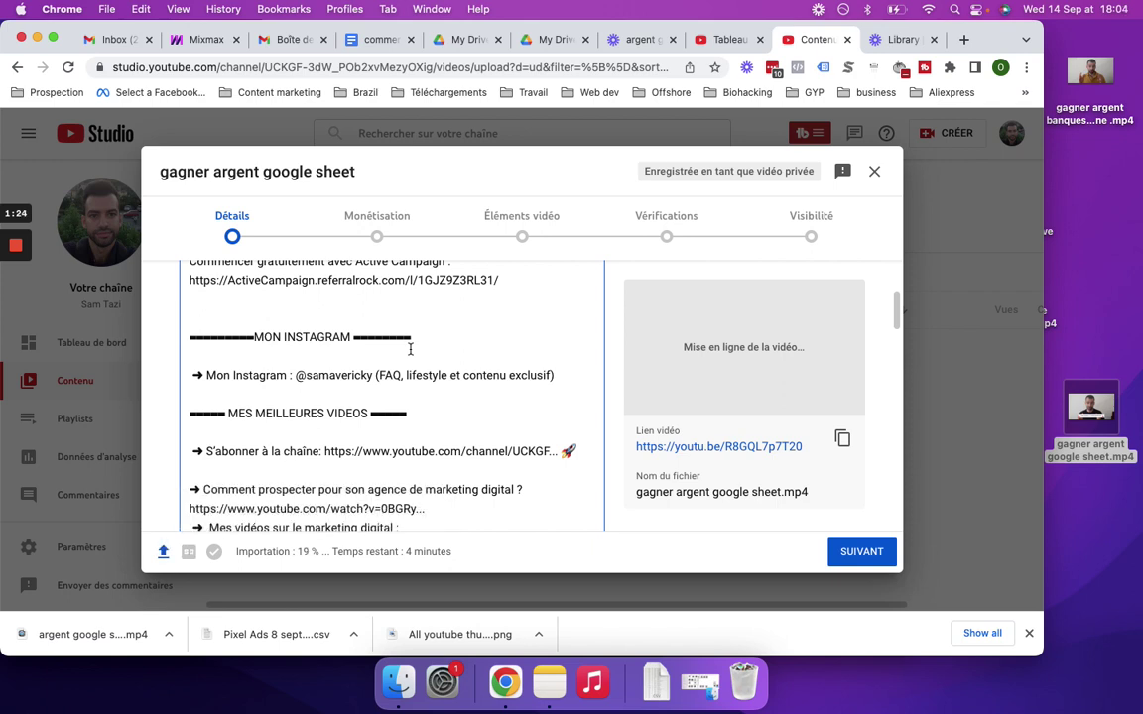
scroll(409, 349, "up", 6)
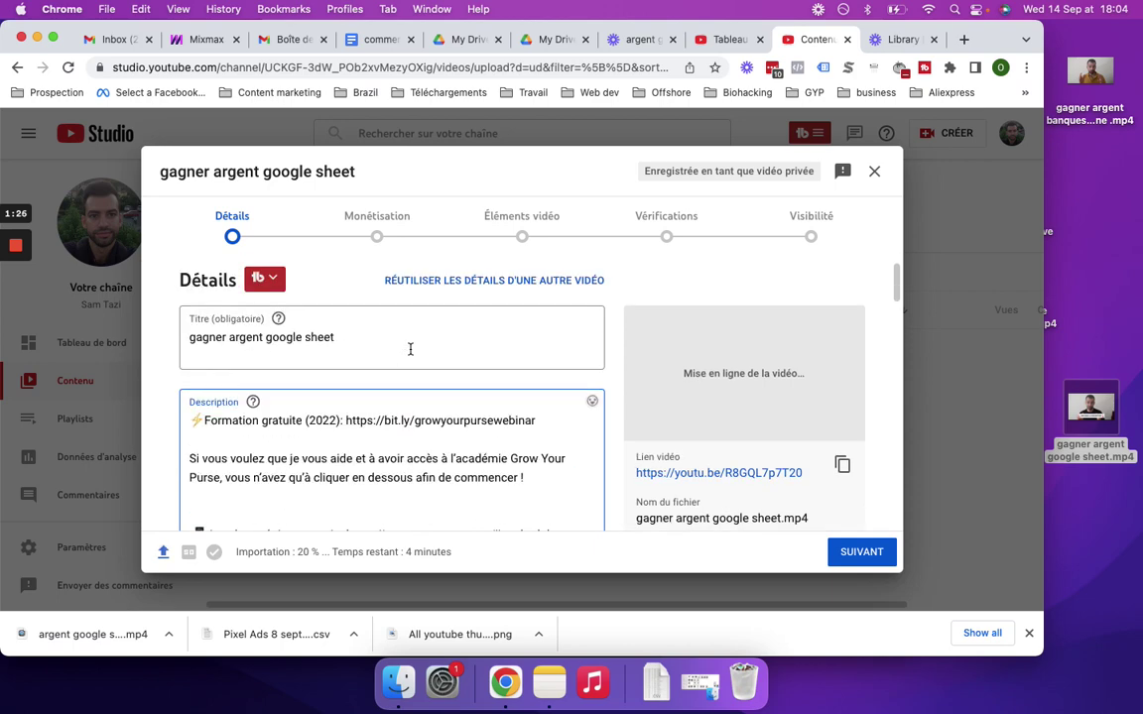
scroll(410, 349, "down", 6)
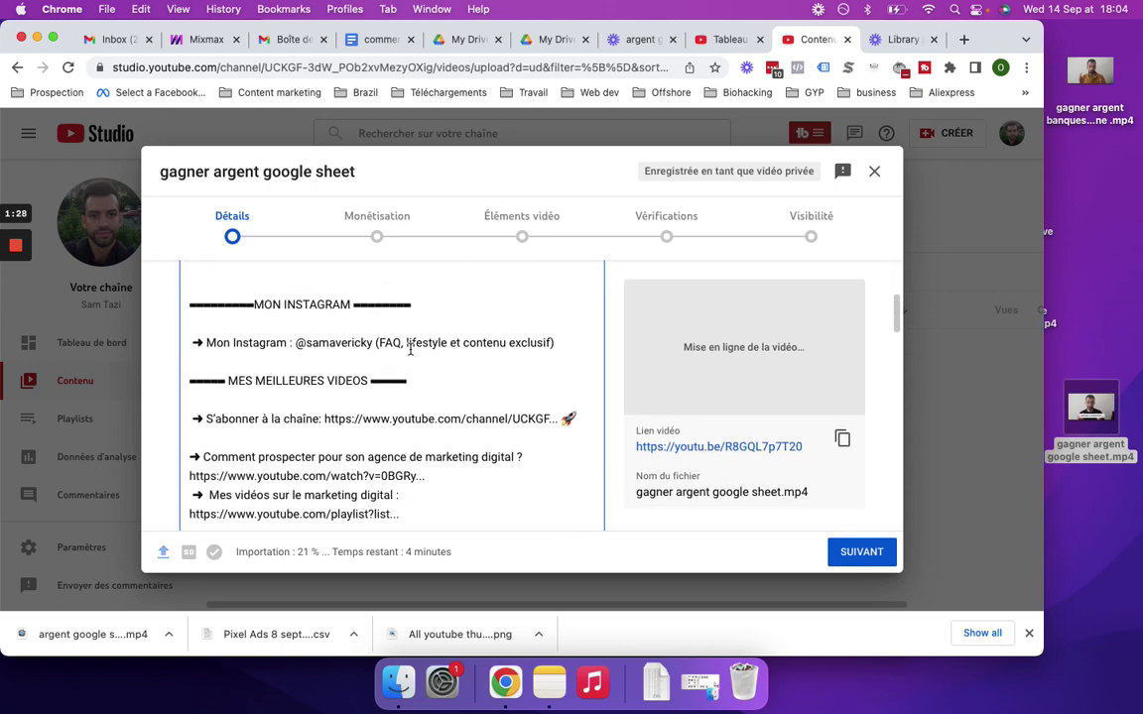
scroll(410, 349, "down", 5)
scroll(410, 349, "up", 10)
scroll(409, 350, "down", 10)
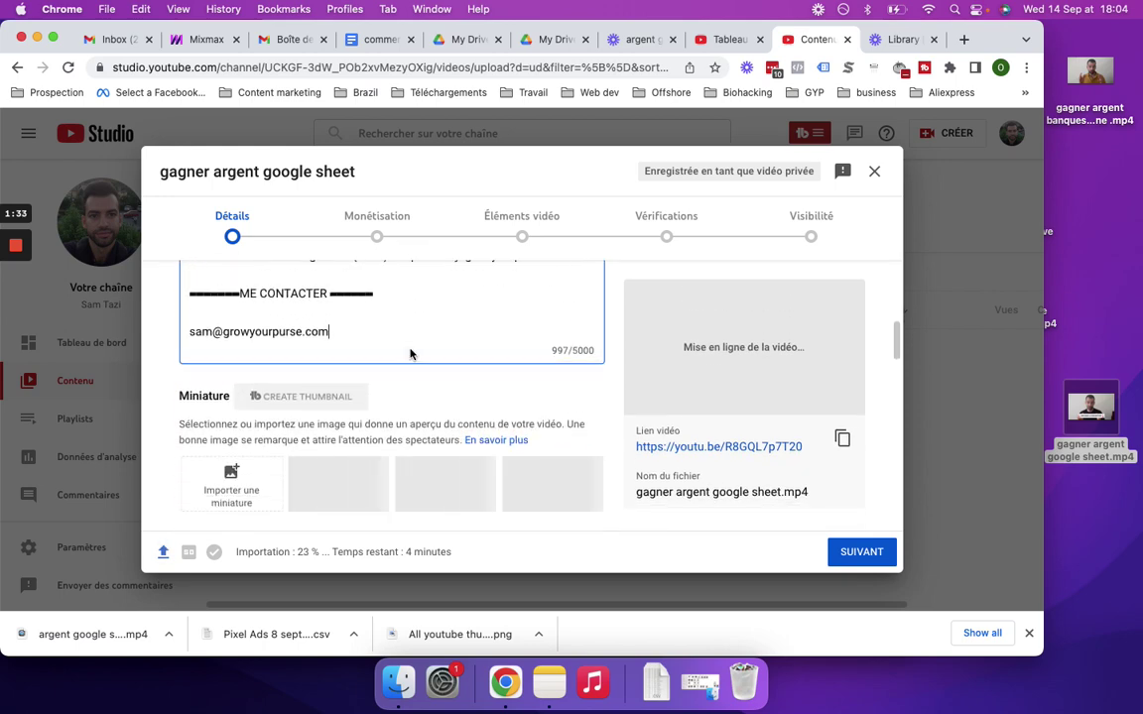
Upload the "5000€ / MOIS" Google Drive PNG from the desktop as the video's thumbnail.
scroll(410, 354, "down", 2)
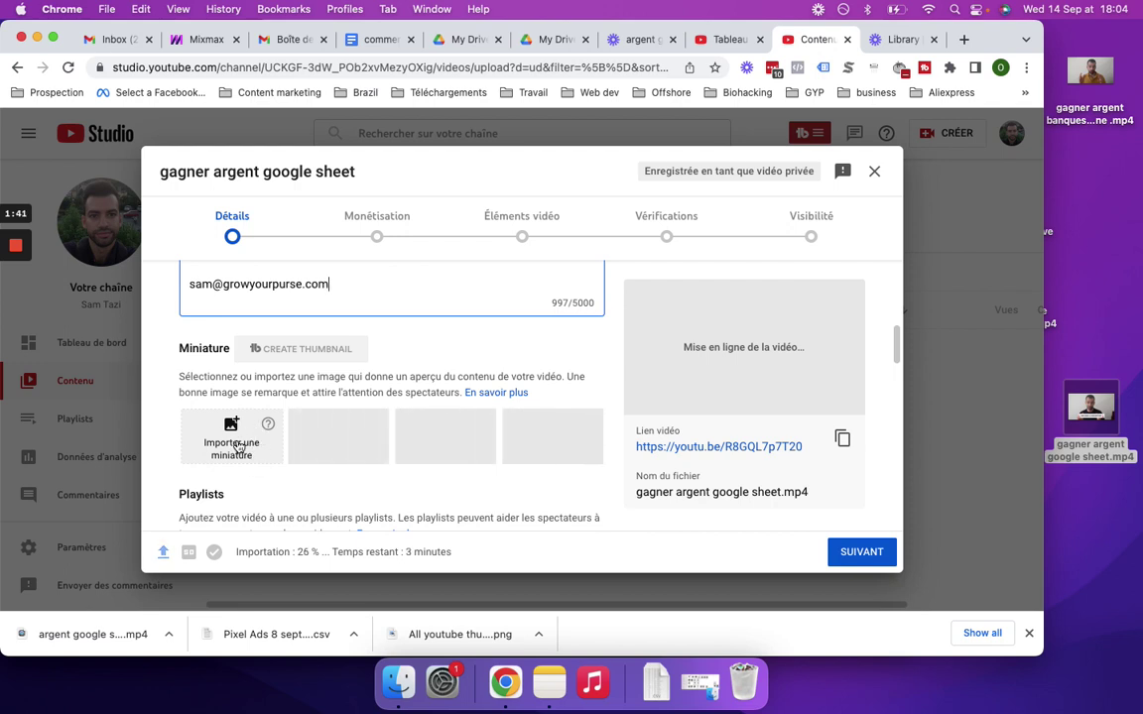
scroll(239, 446, "down", 1)
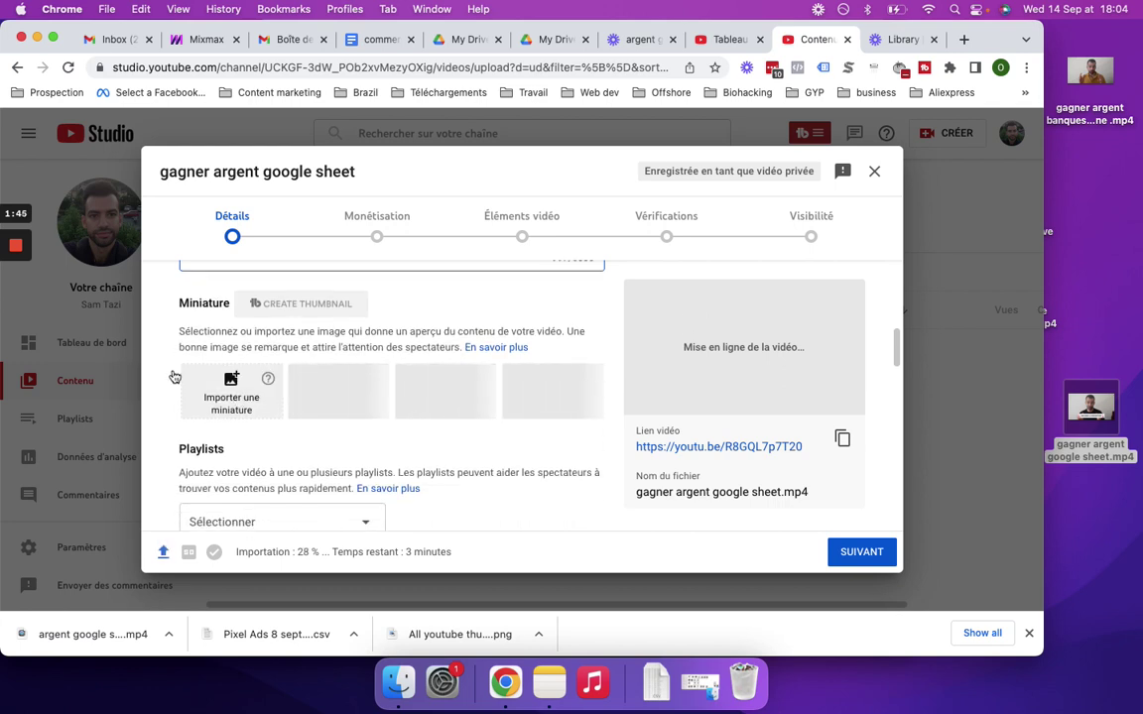
left_click(16, 310)
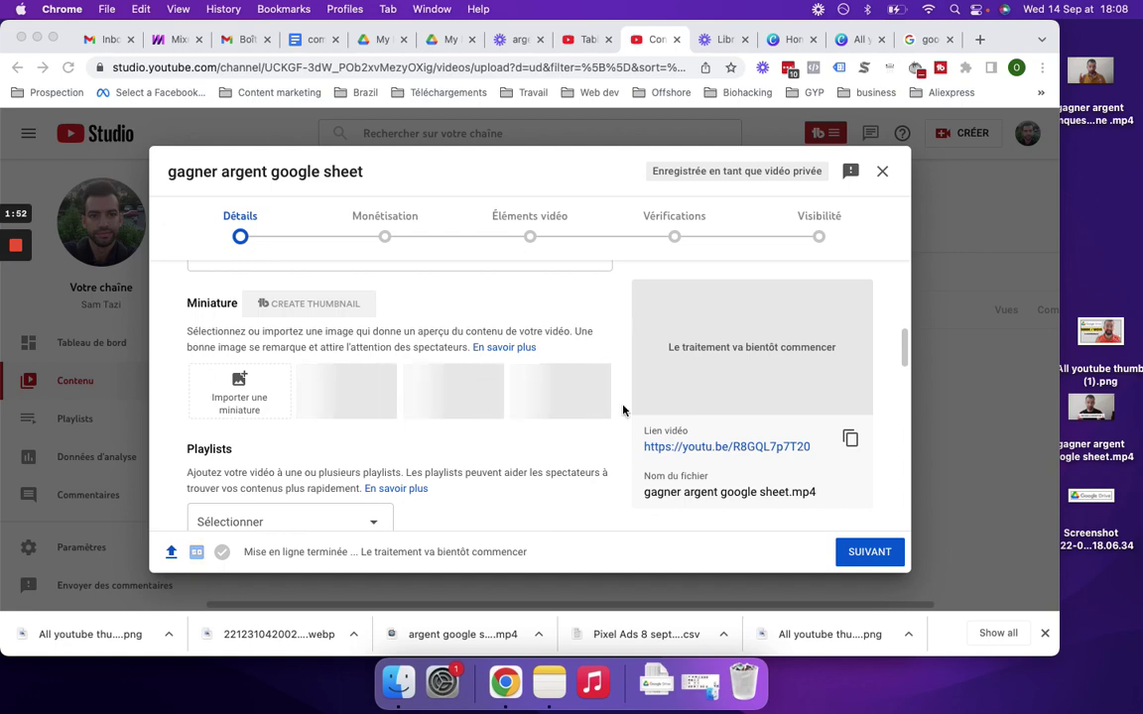
scroll(505, 360, "up", 5)
scroll(504, 360, "down", 4)
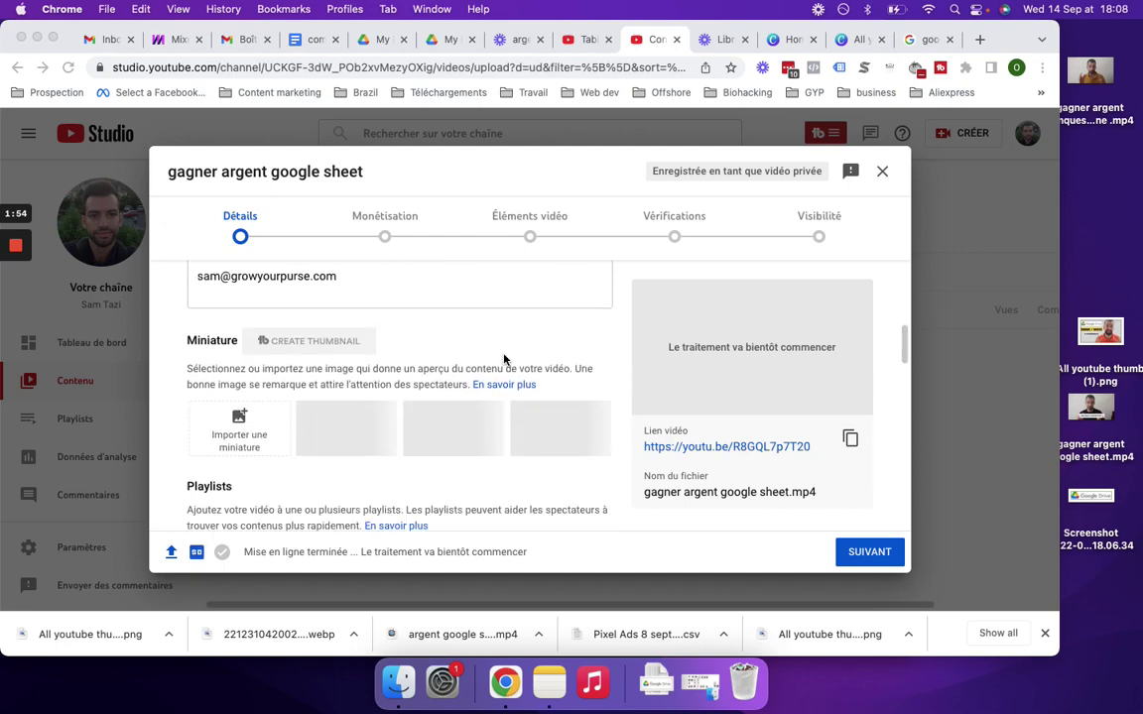
scroll(504, 360, "down", 1)
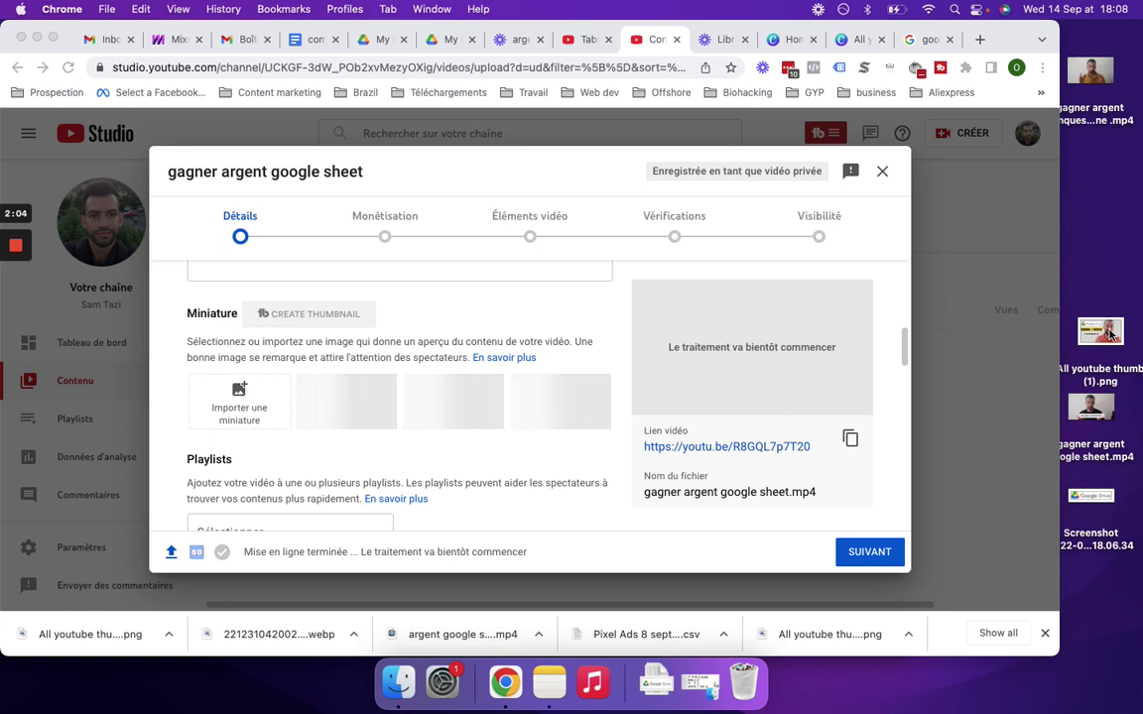
left_click_drag(1104, 335, 239, 397)
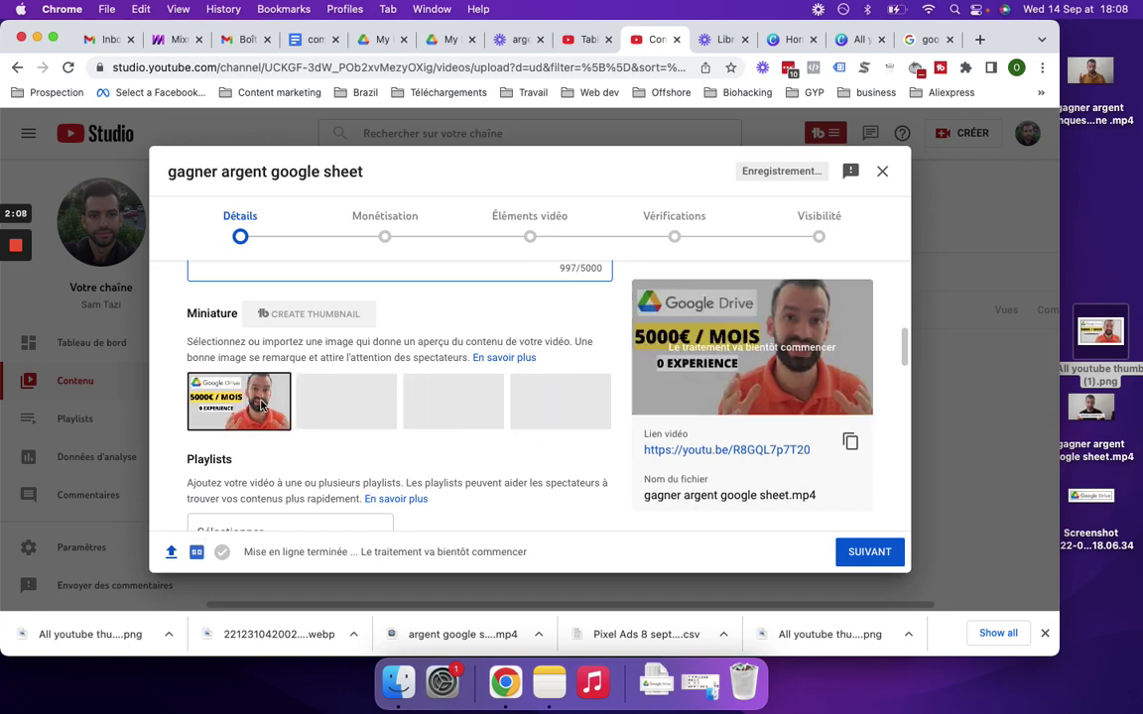
Check the title, description and thumbnail, and mark the video's audience as "Non, elle n'est pas conçue pour les enfants".
scroll(525, 369, "up", 10)
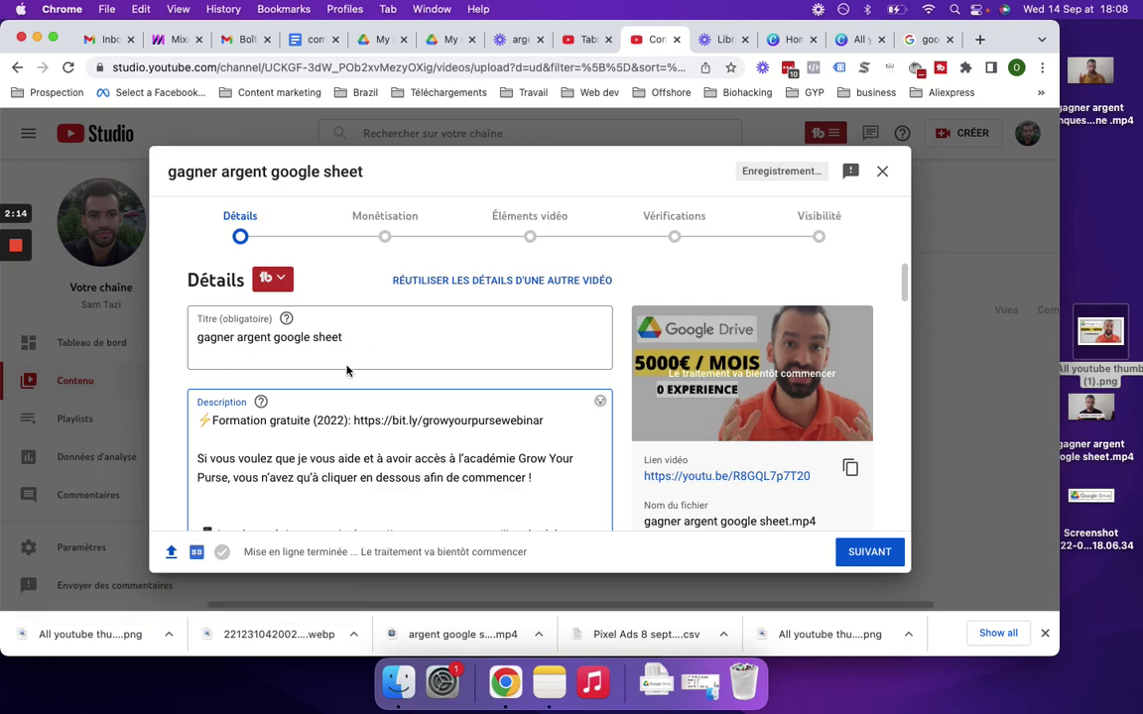
scroll(346, 371, "down", 2)
scroll(355, 409, "down", 15)
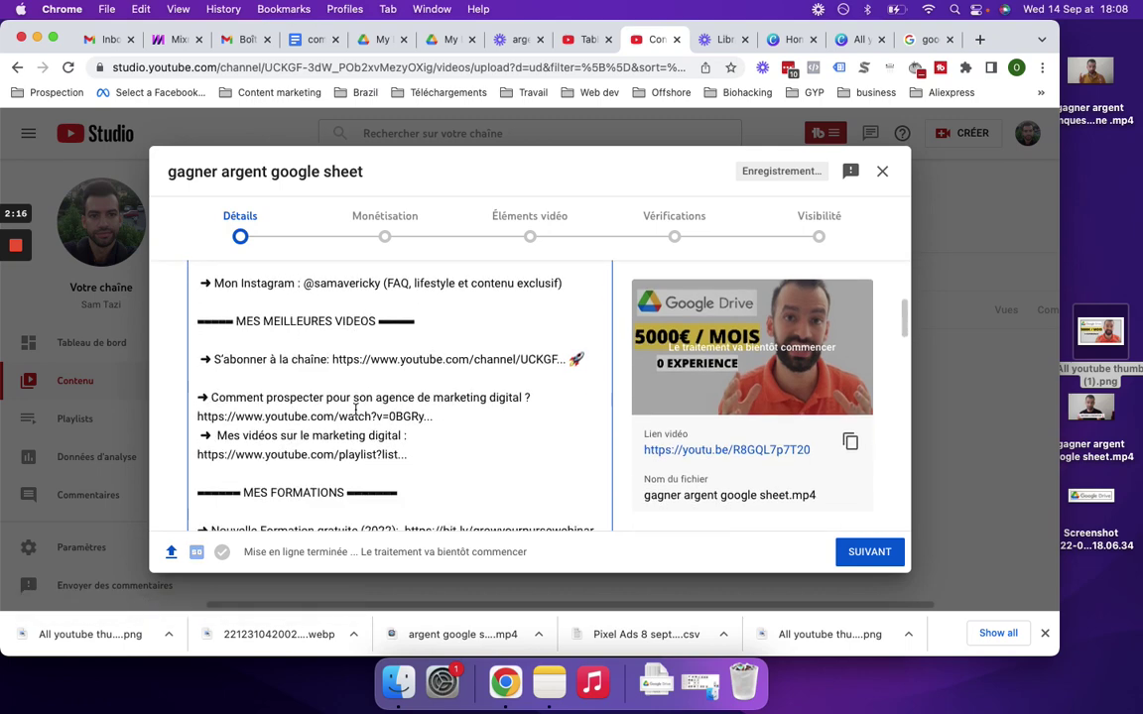
scroll(355, 409, "down", 2)
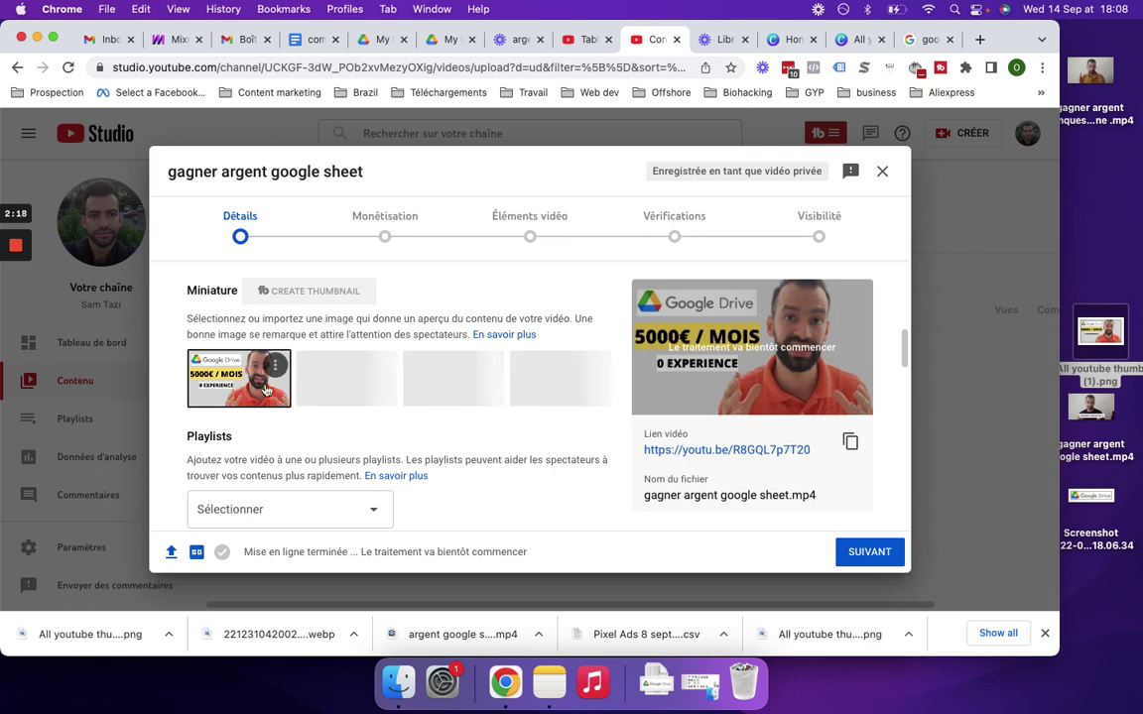
scroll(283, 388, "down", 3)
scroll(283, 388, "down", 4)
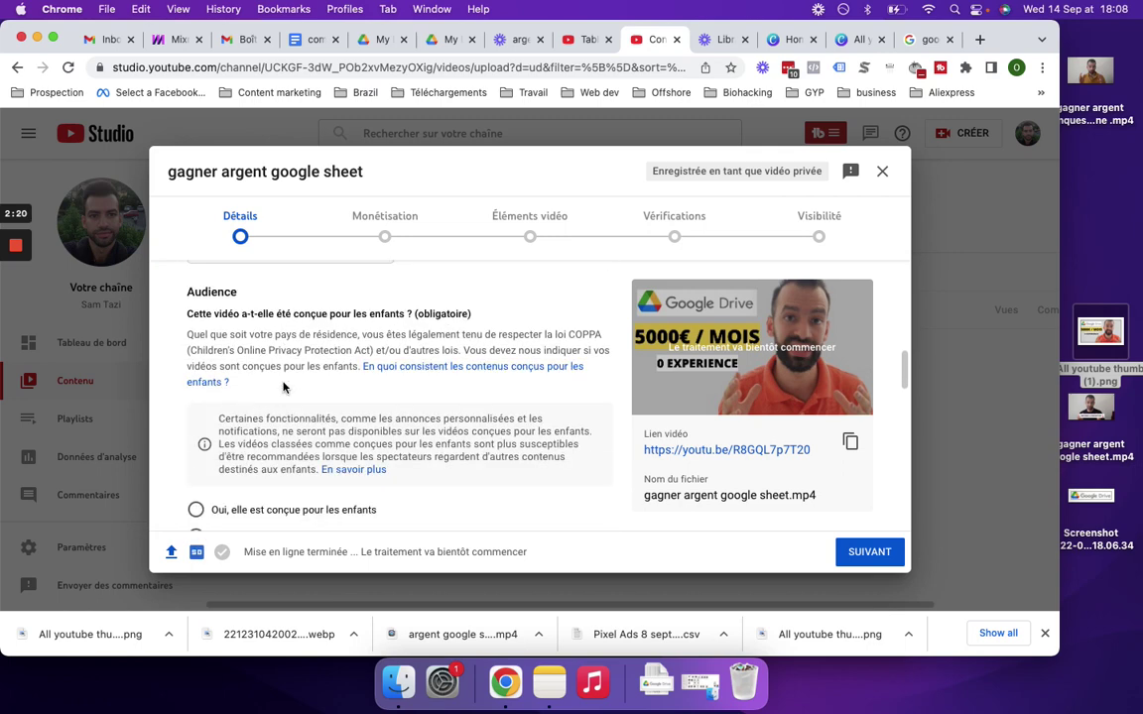
scroll(283, 388, "down", 2)
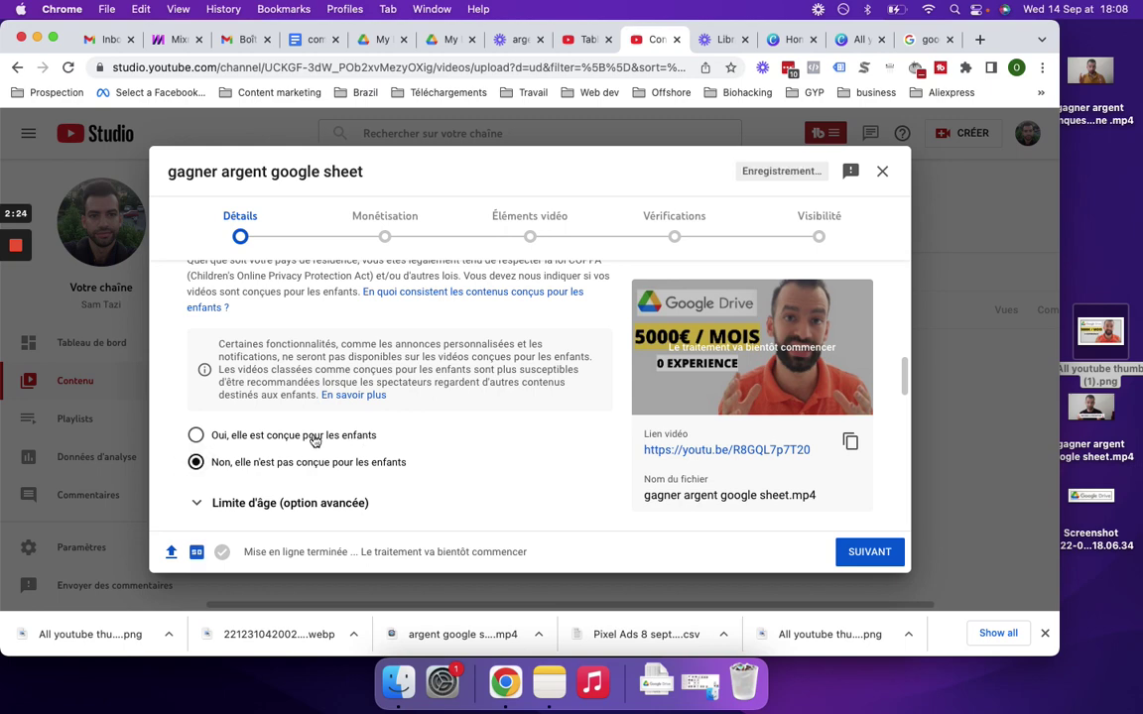
Set the video's category to "Éducation" and review the comments and ratings settings.
scroll(313, 440, "down", 6)
scroll(313, 441, "down", 2)
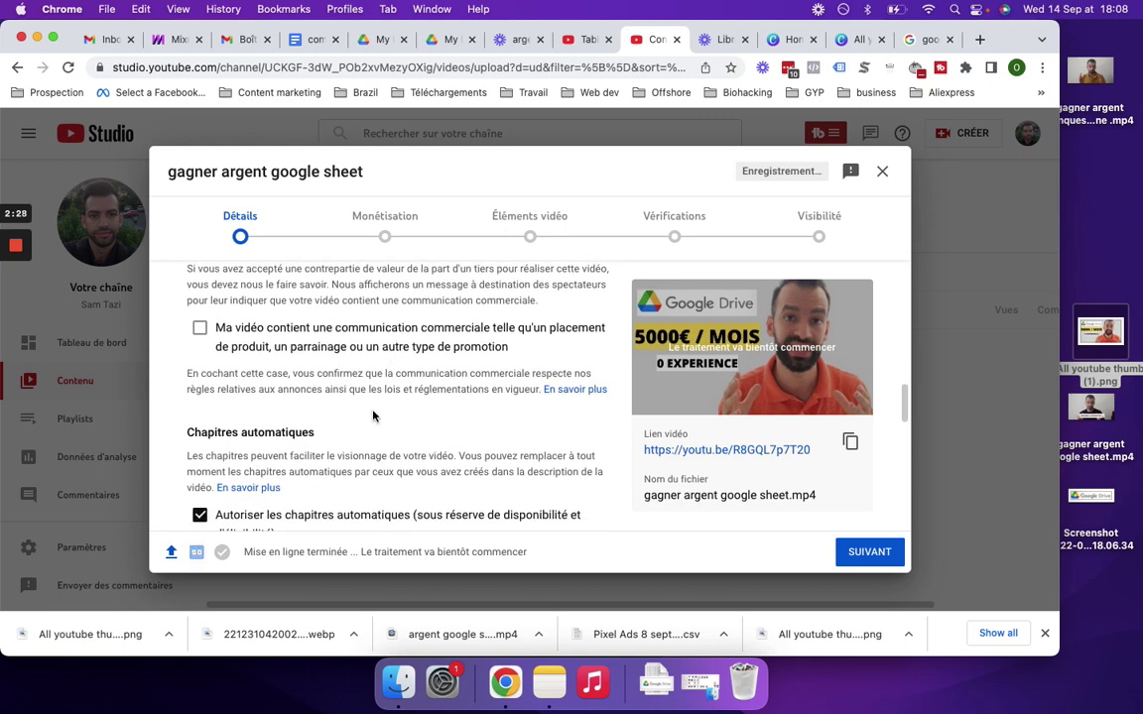
scroll(373, 416, "down", 5)
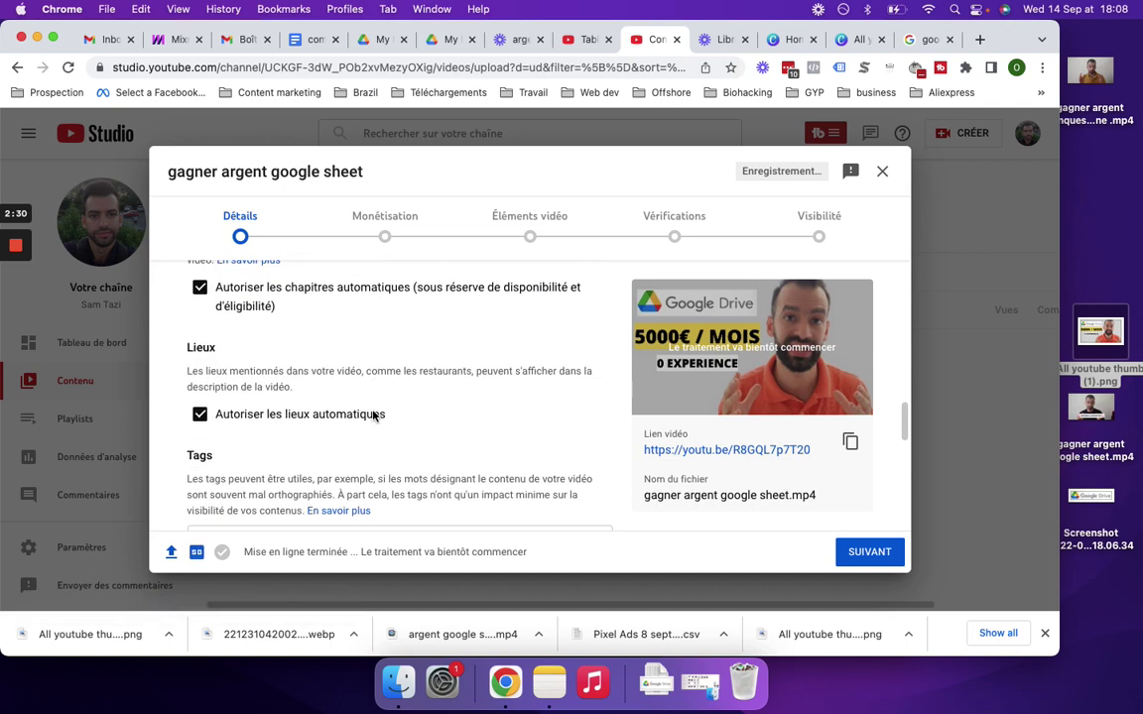
scroll(373, 415, "down", 3)
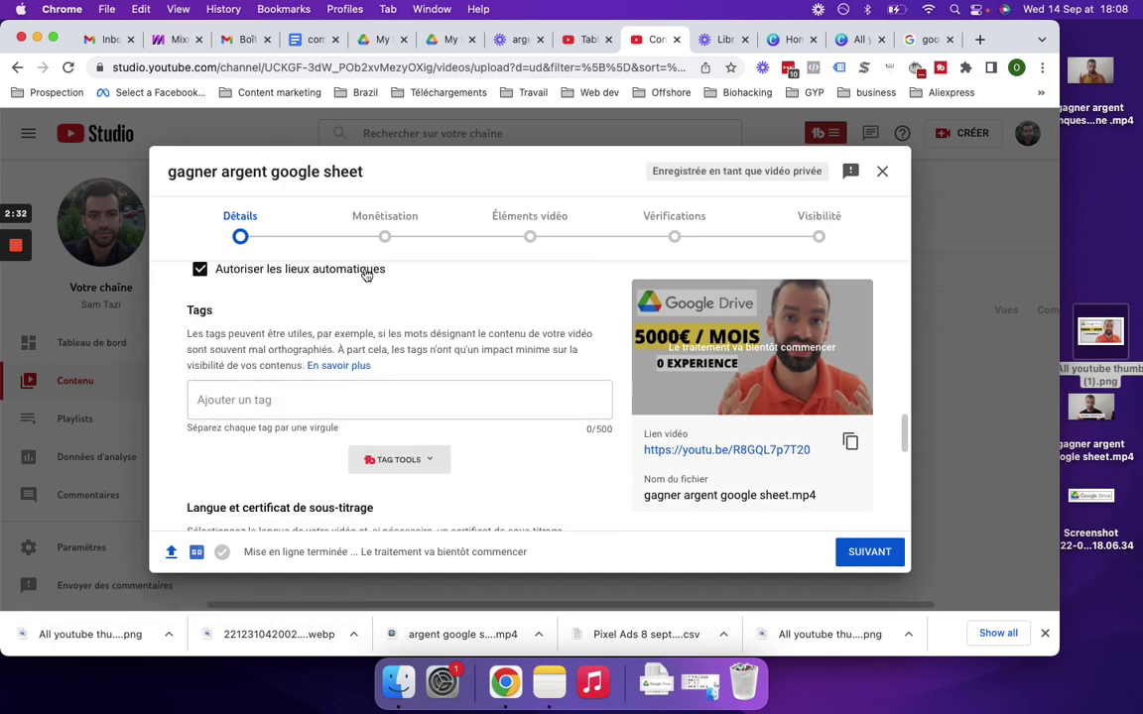
scroll(279, 400, "down", 4)
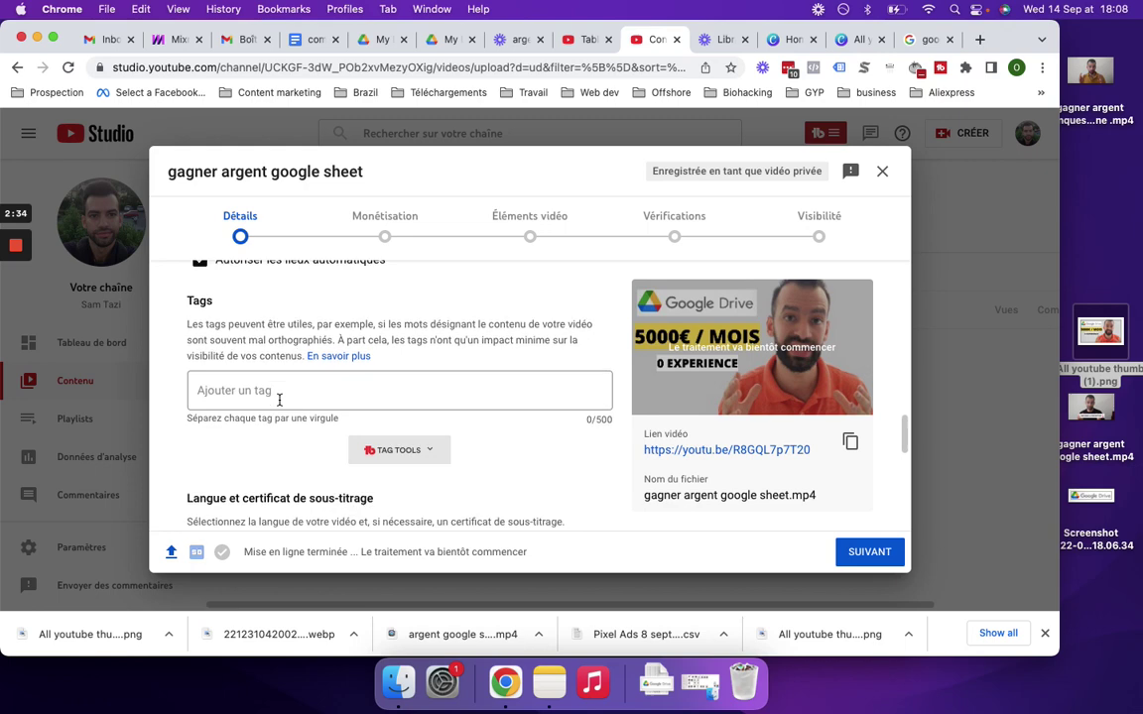
scroll(280, 406, "down", 8)
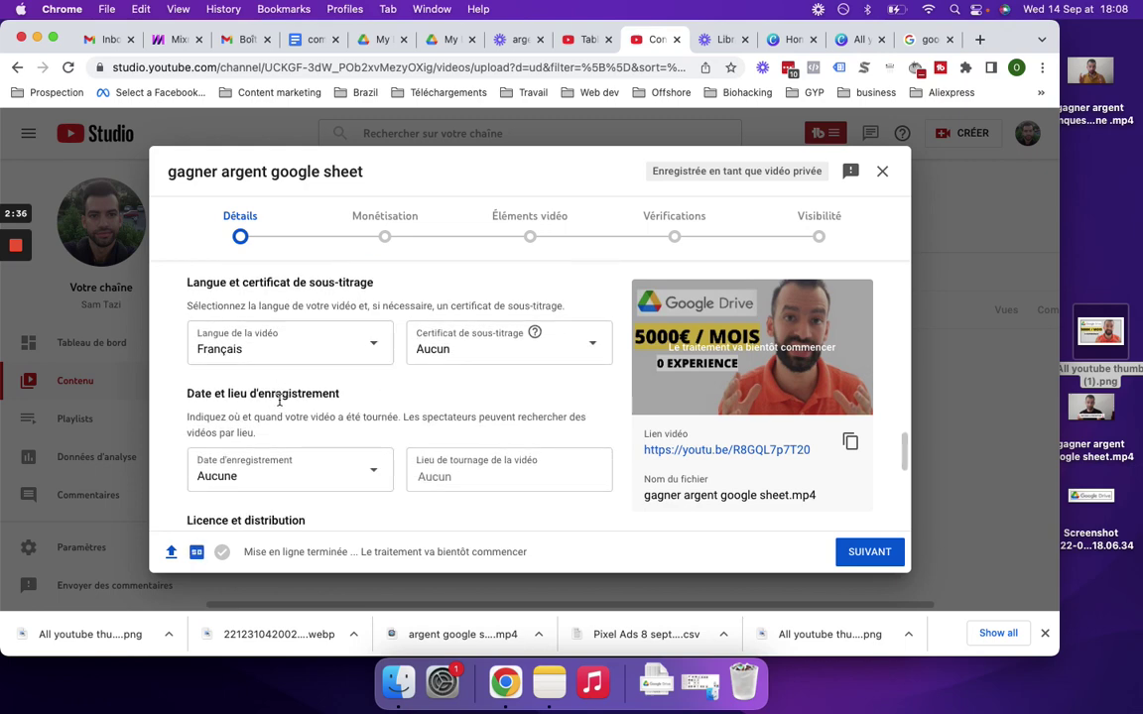
scroll(279, 401, "down", 5)
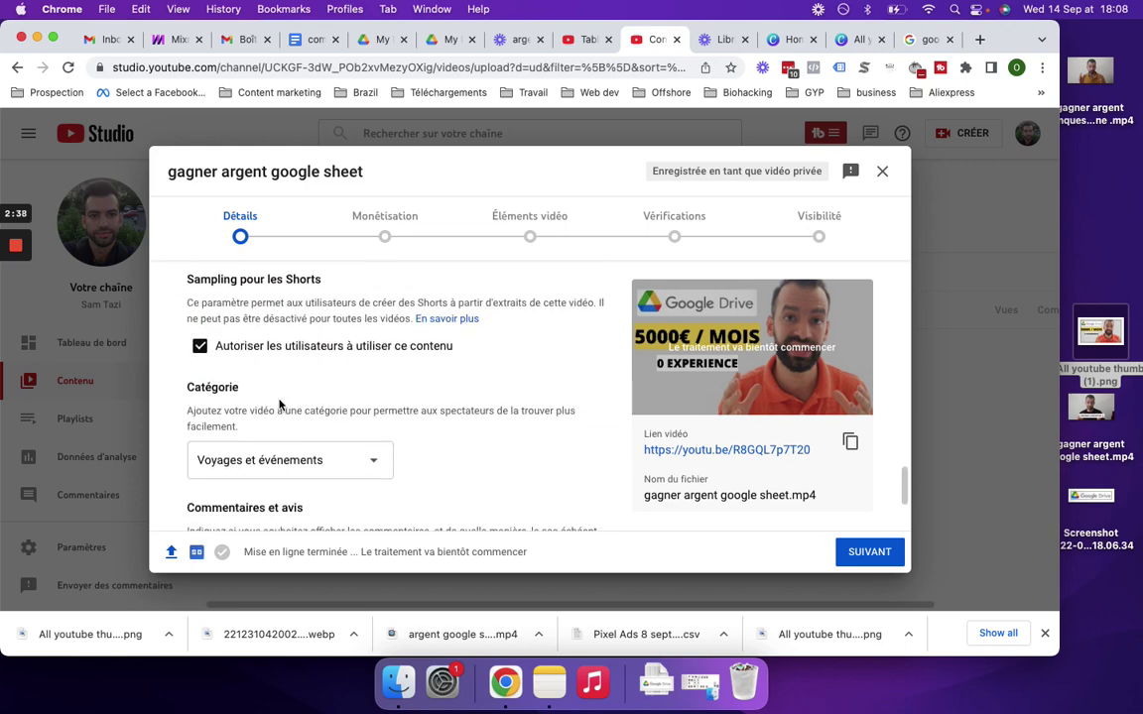
left_click(279, 415)
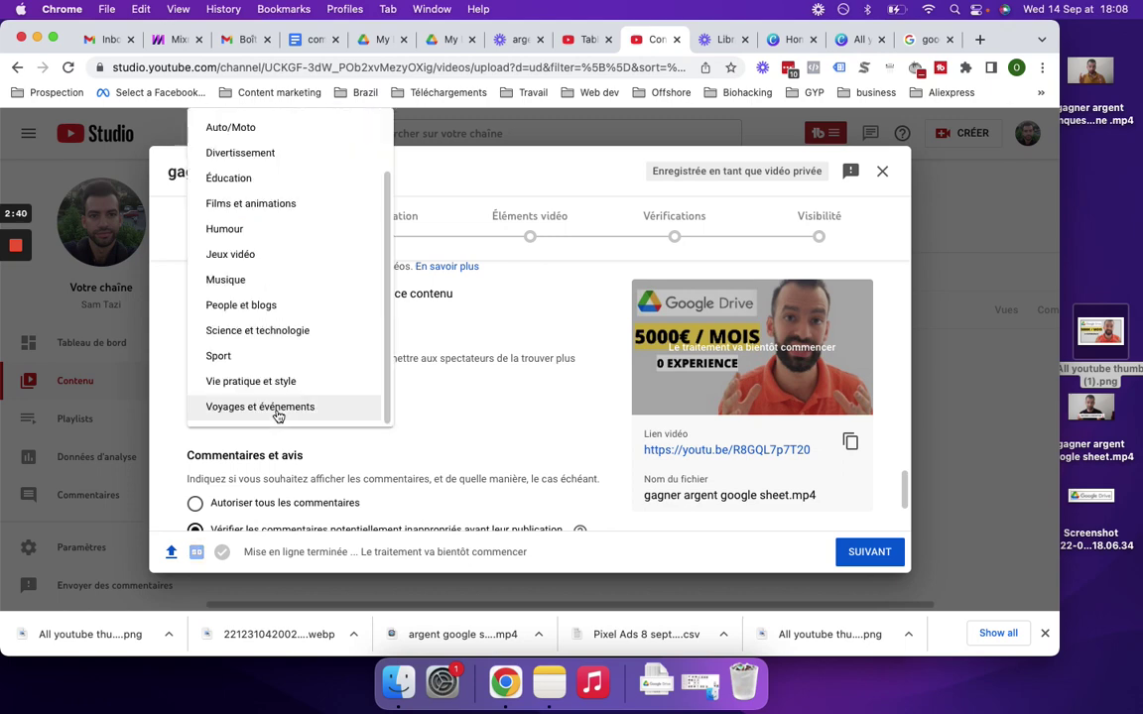
left_click(239, 176)
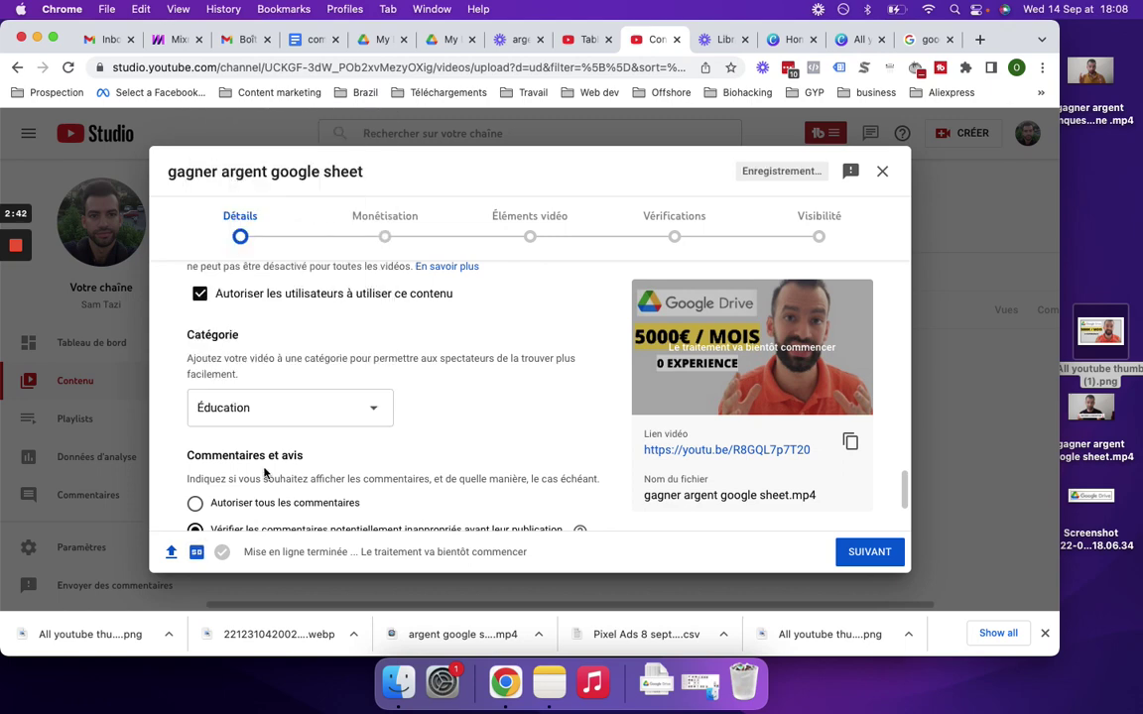
scroll(265, 474, "down", 2)
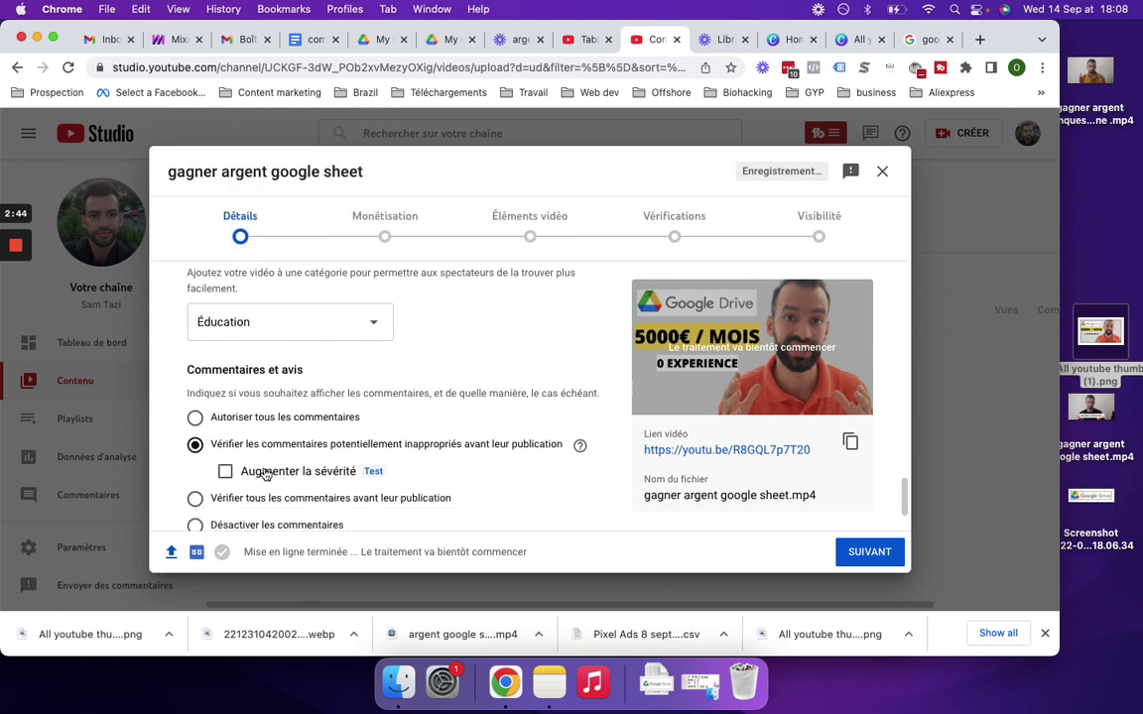
scroll(319, 437, "down", 3)
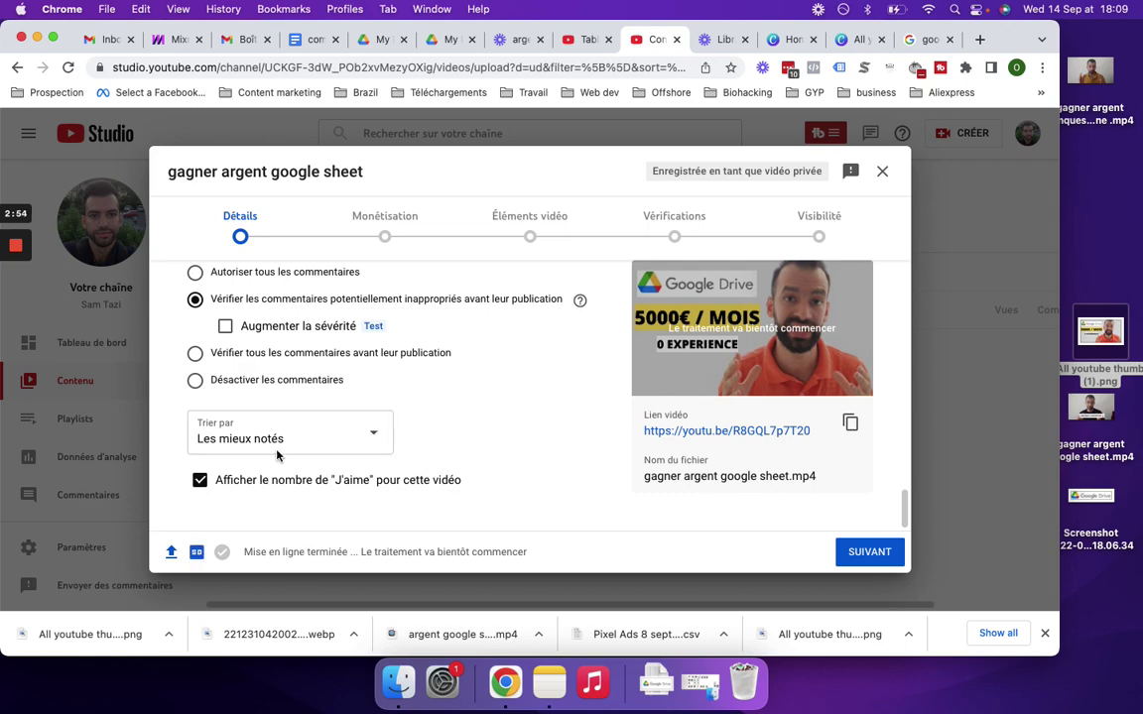
Proceed to the monetisation settings, set monetisation to "Activer", and review the ad types and video ad placements.
scroll(308, 341, "up", 10)
scroll(526, 350, "up", 3)
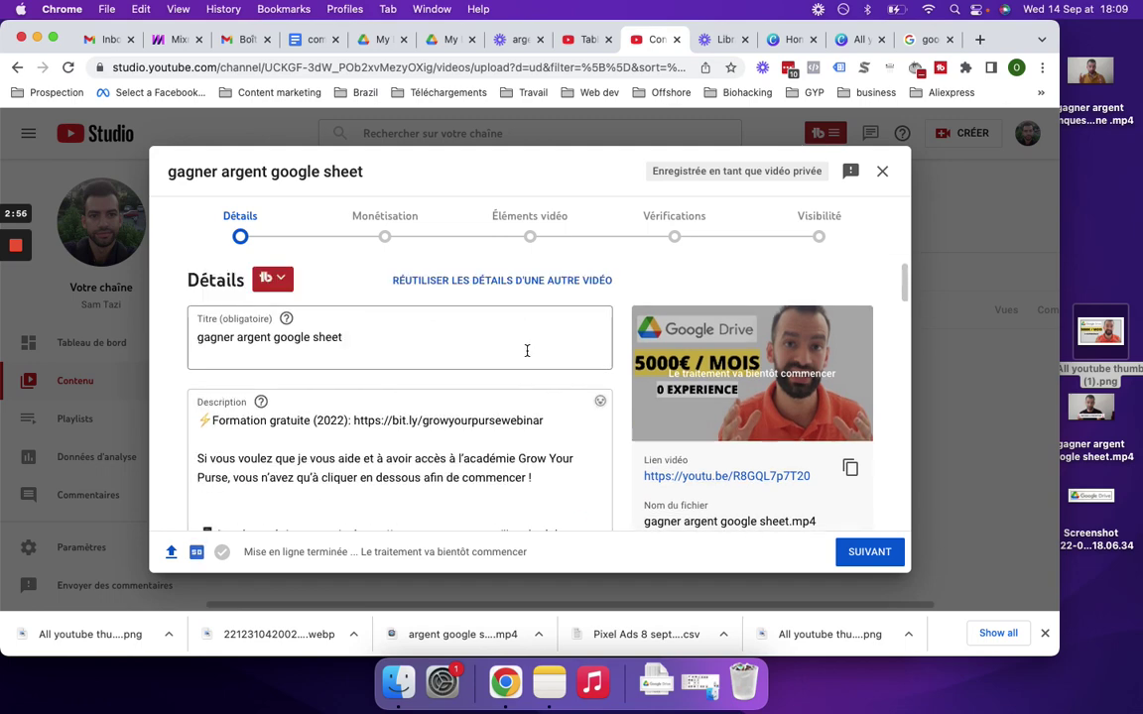
left_click(870, 554)
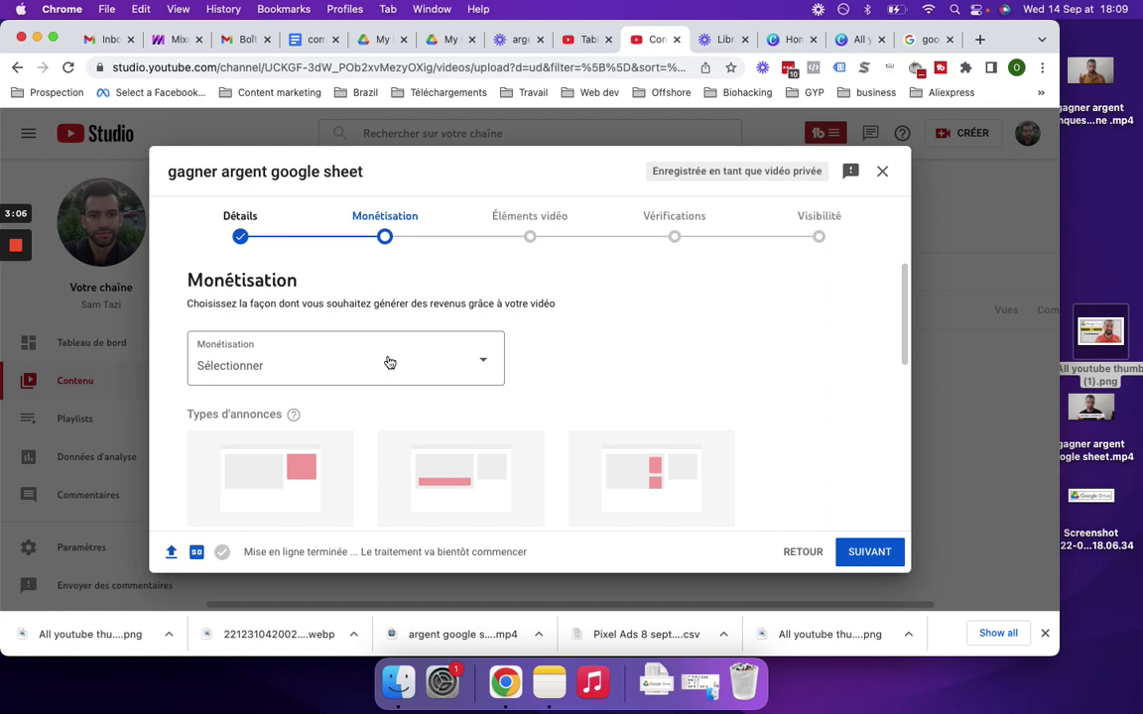
left_click(389, 362)
left_click(213, 356)
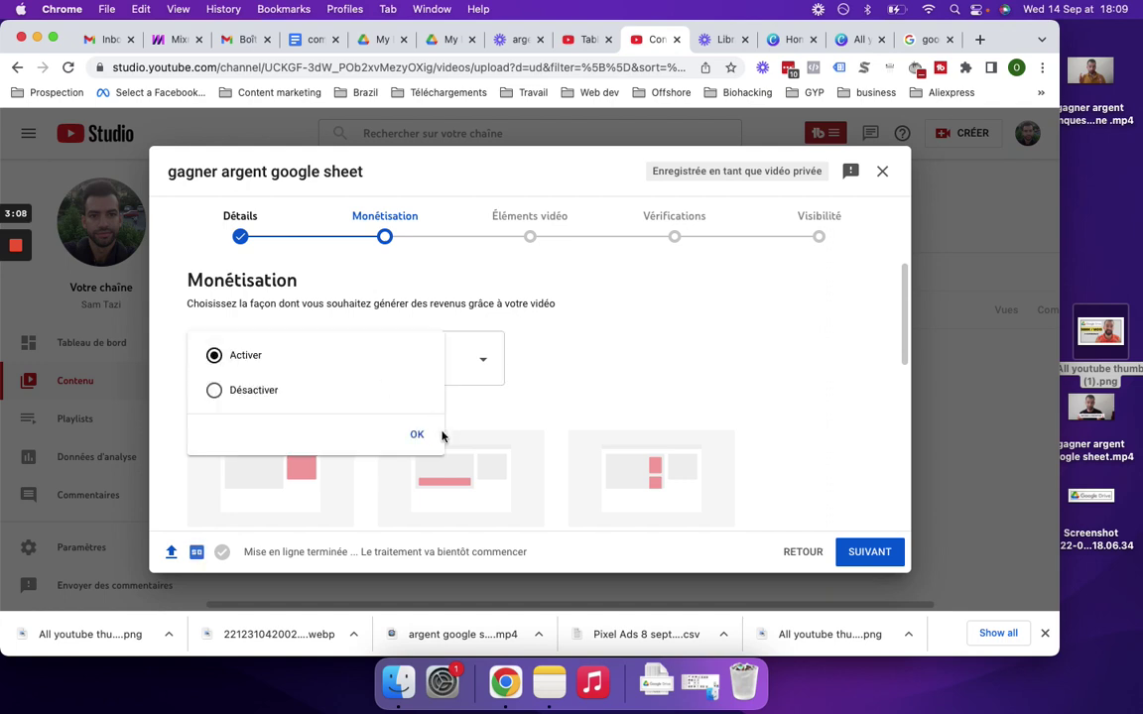
left_click(417, 435)
scroll(557, 391, "down", 5)
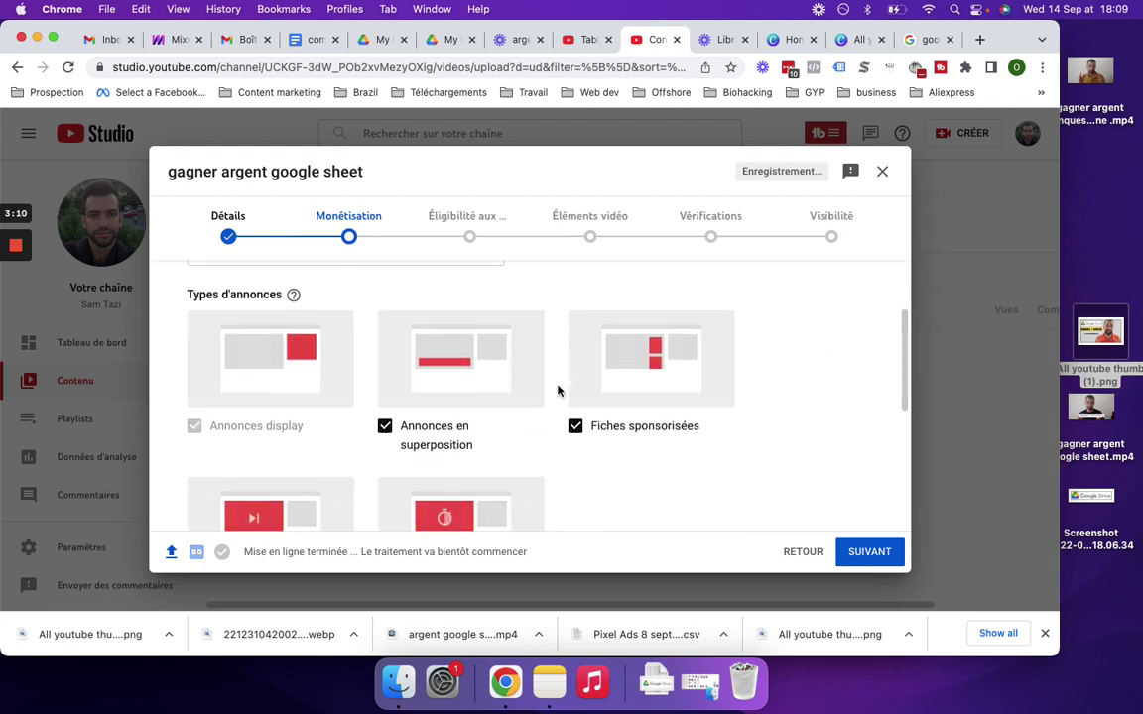
scroll(558, 391, "down", 5)
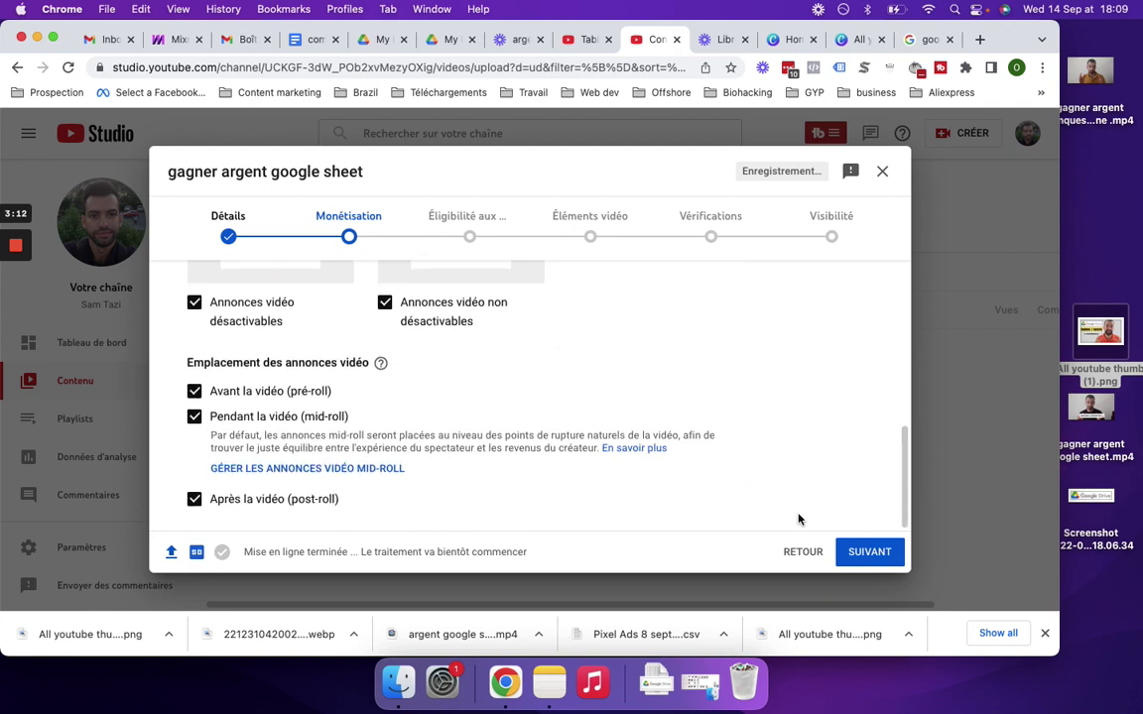
Proceed to the ad suitability questionnaire and declare "Aucun contenu non adapté aux annonceurs" for the video.
left_click(864, 555)
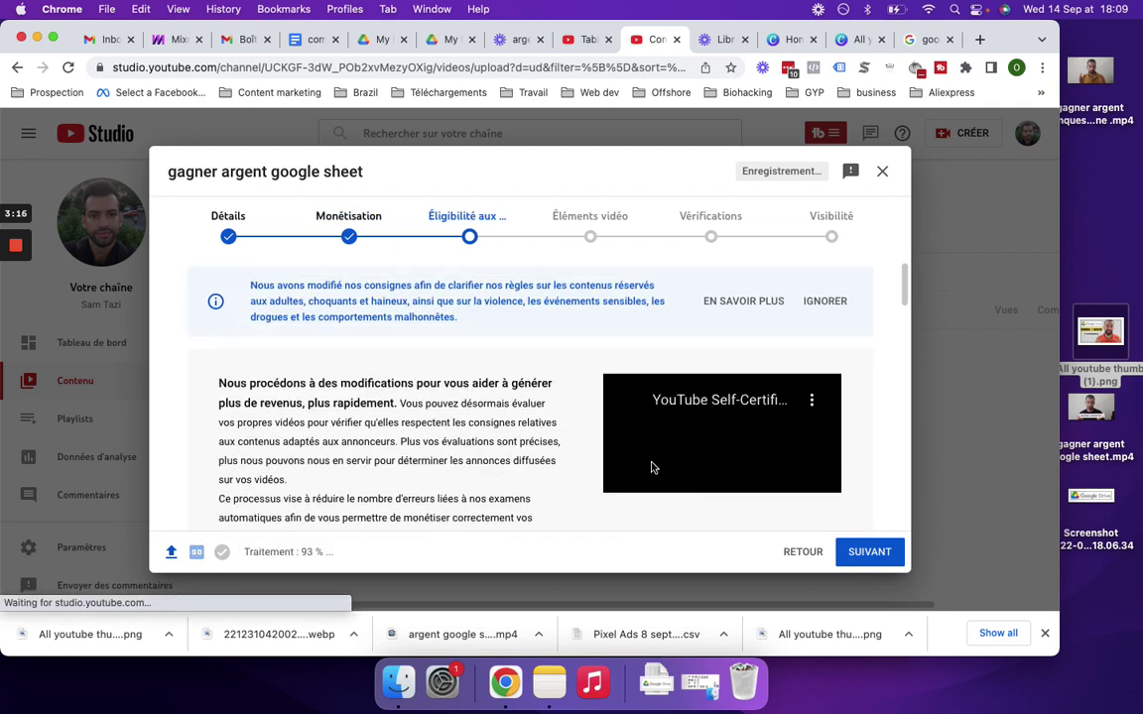
scroll(431, 360, "down", 10)
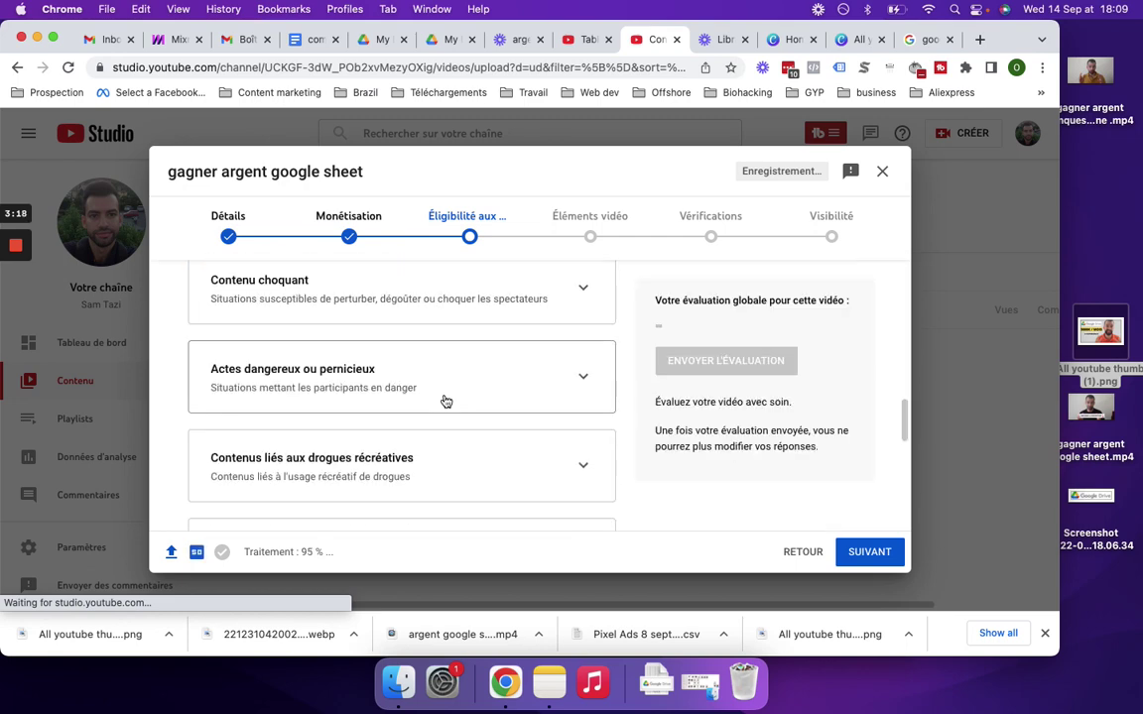
scroll(445, 400, "up", 10)
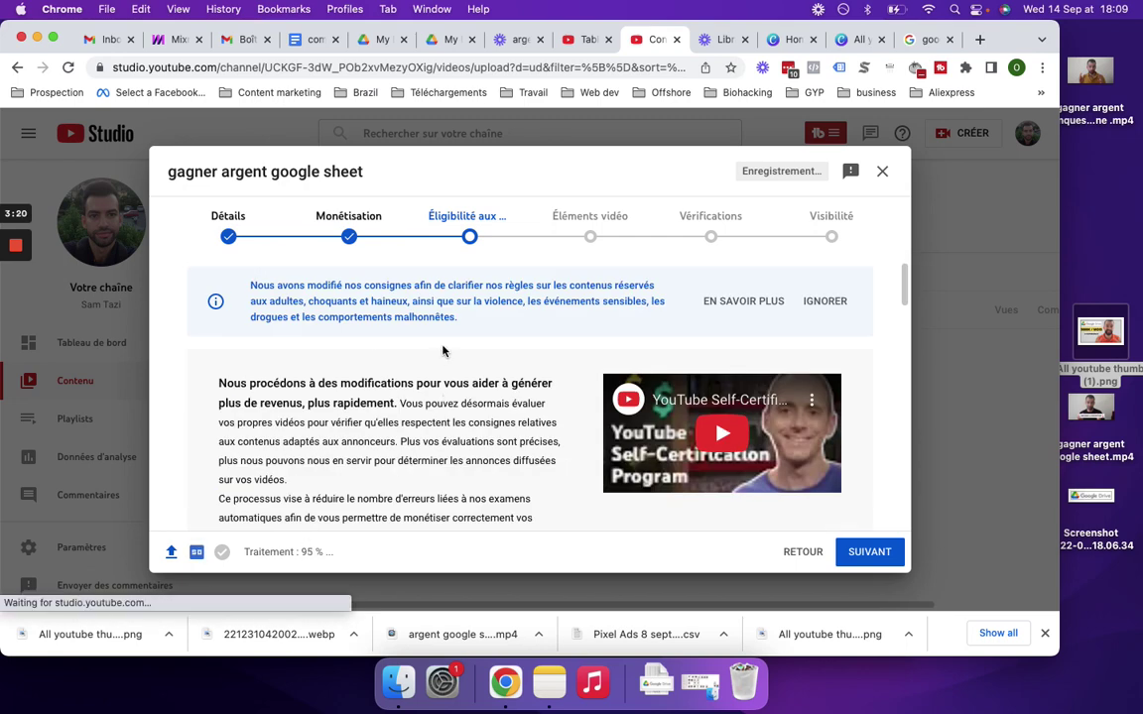
scroll(442, 350, "down", 10)
scroll(444, 353, "down", 5)
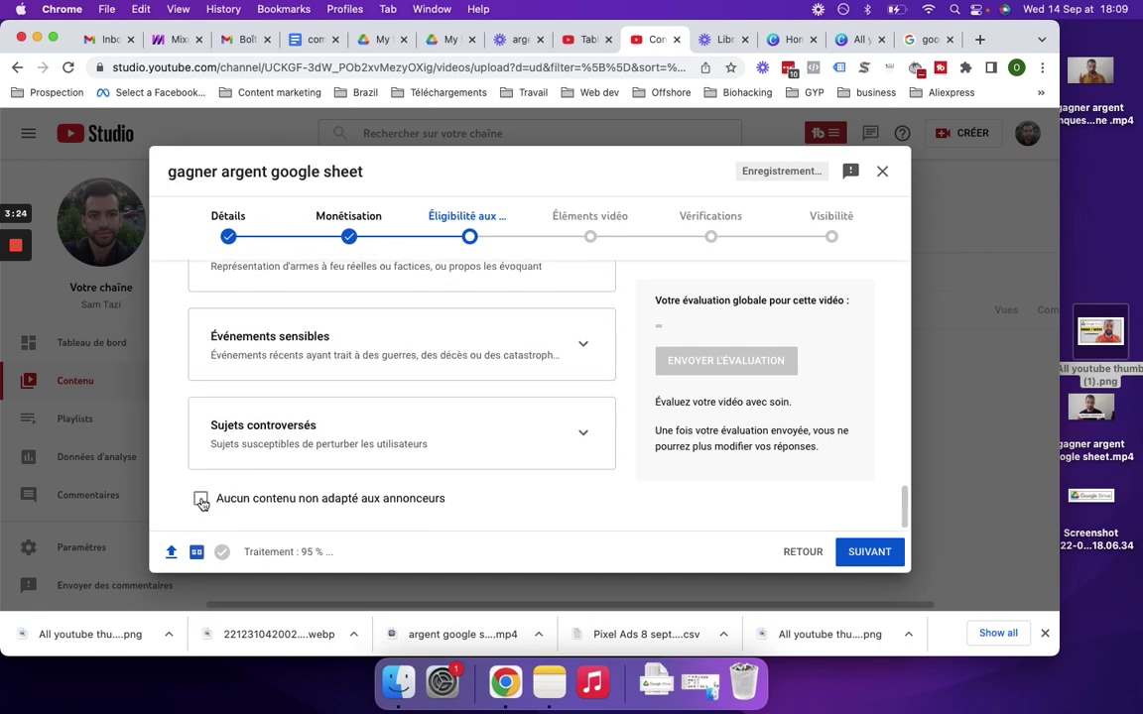
left_click(202, 501)
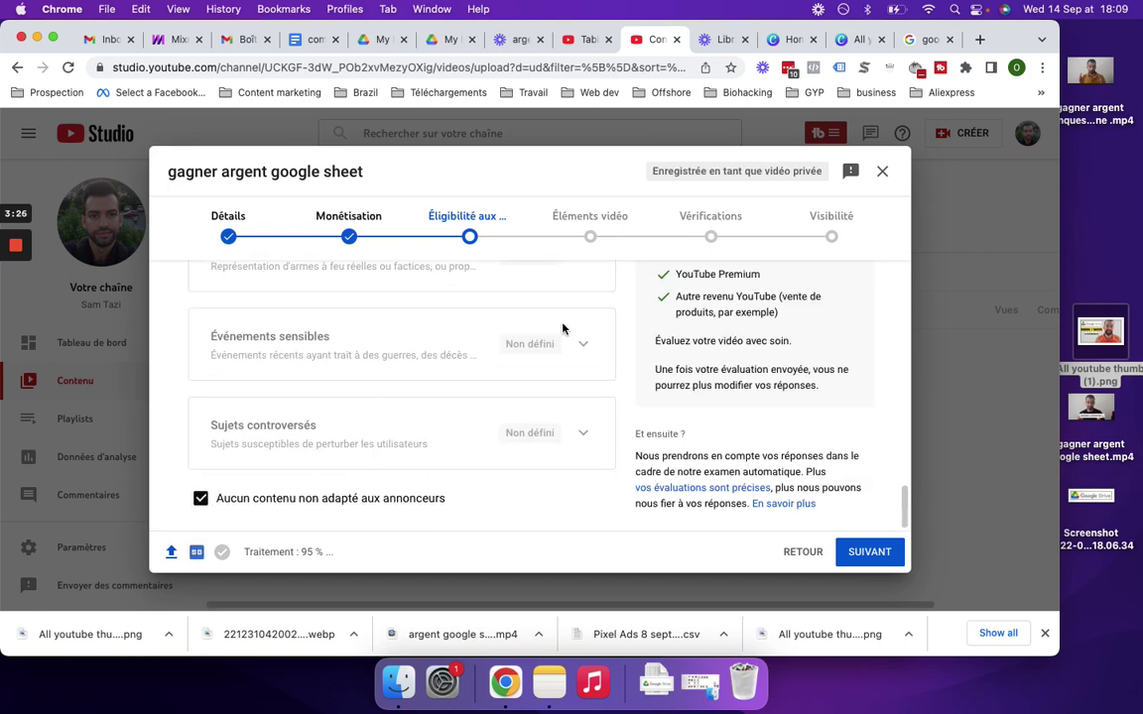
Submit the video's ad suitability evaluation.
scroll(888, 350, "up", 15)
scroll(780, 407, "down", 6)
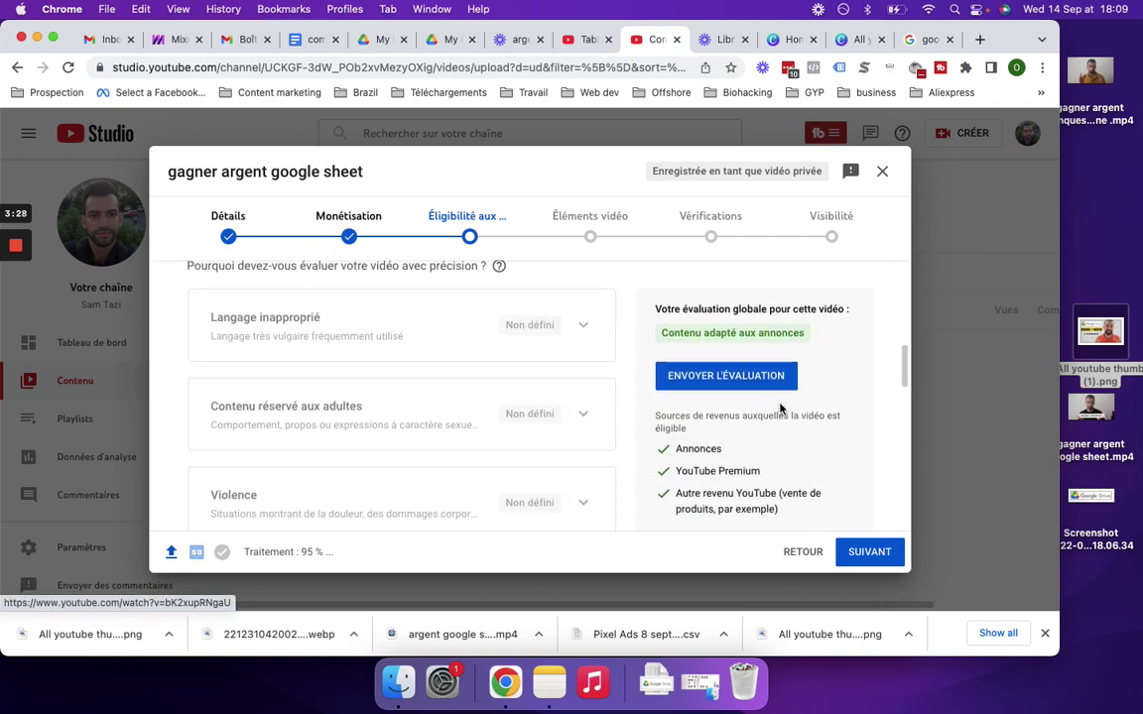
scroll(780, 408, "down", 1)
left_click(735, 368)
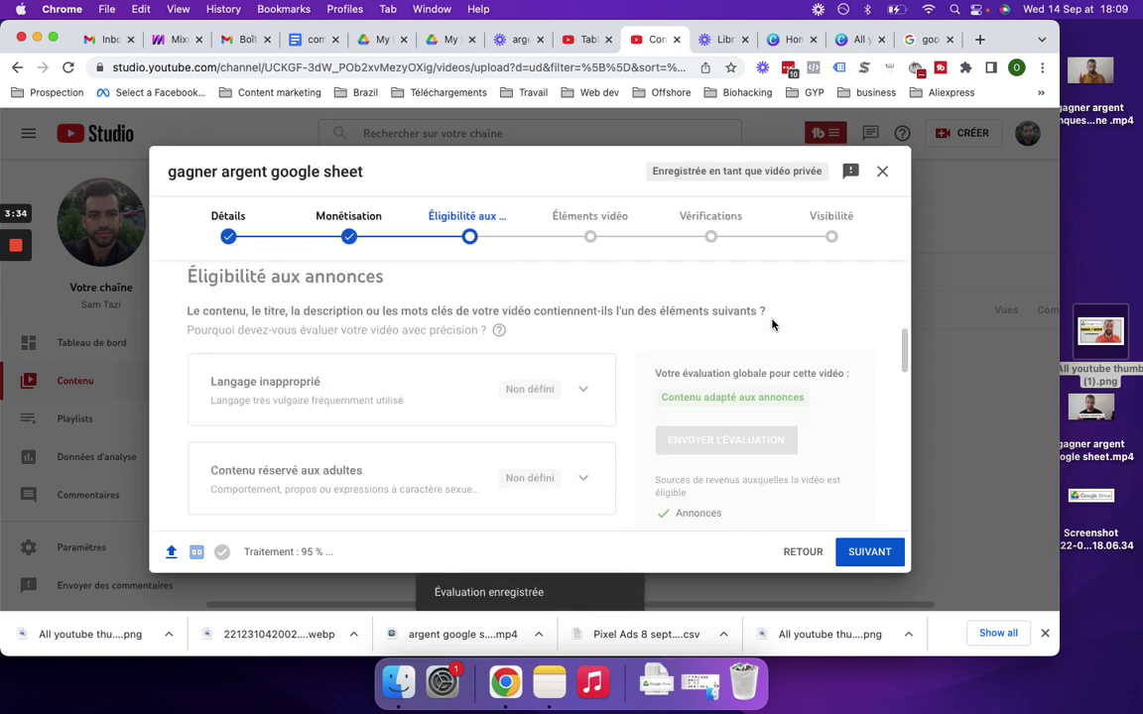
scroll(773, 325, "down", 10)
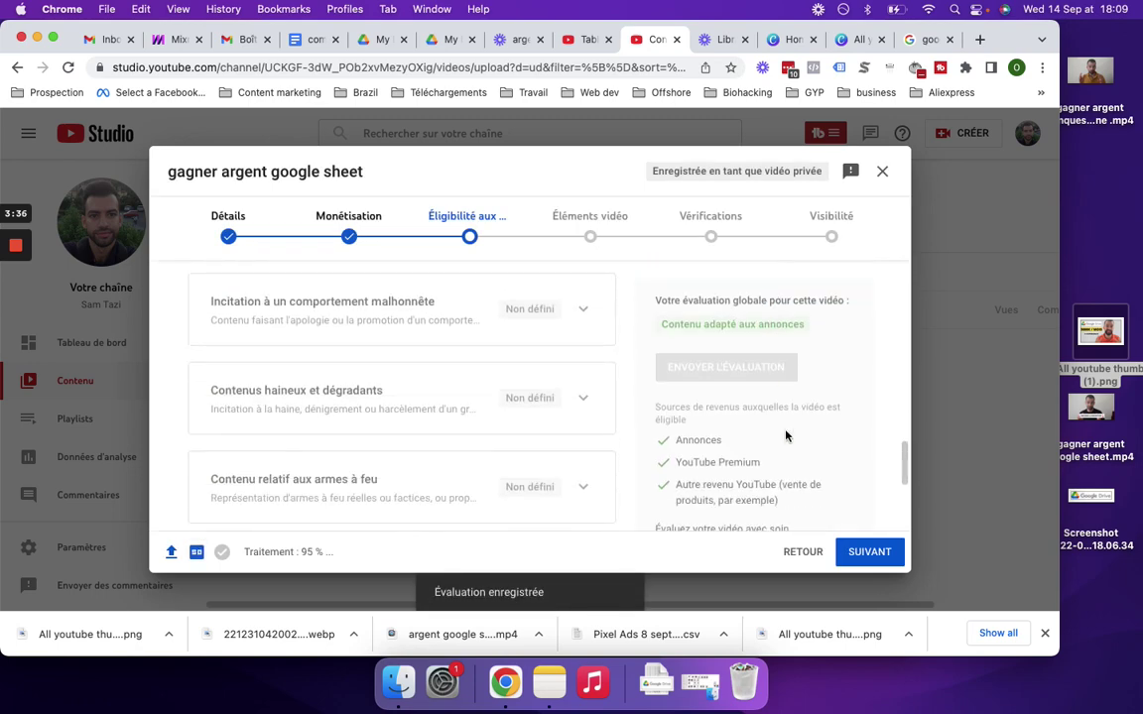
Add an end screen to the video with the "1 vidéo, 1 élément "S'abonner"" layout and save it.
left_click(869, 554)
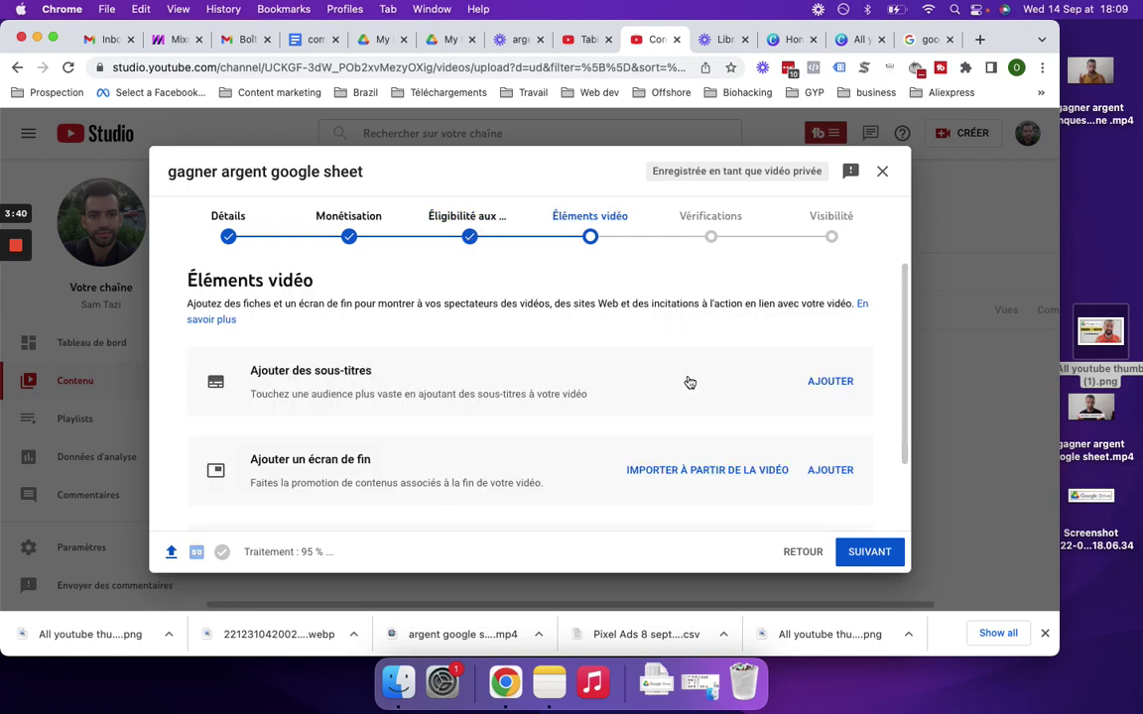
scroll(689, 382, "down", 2)
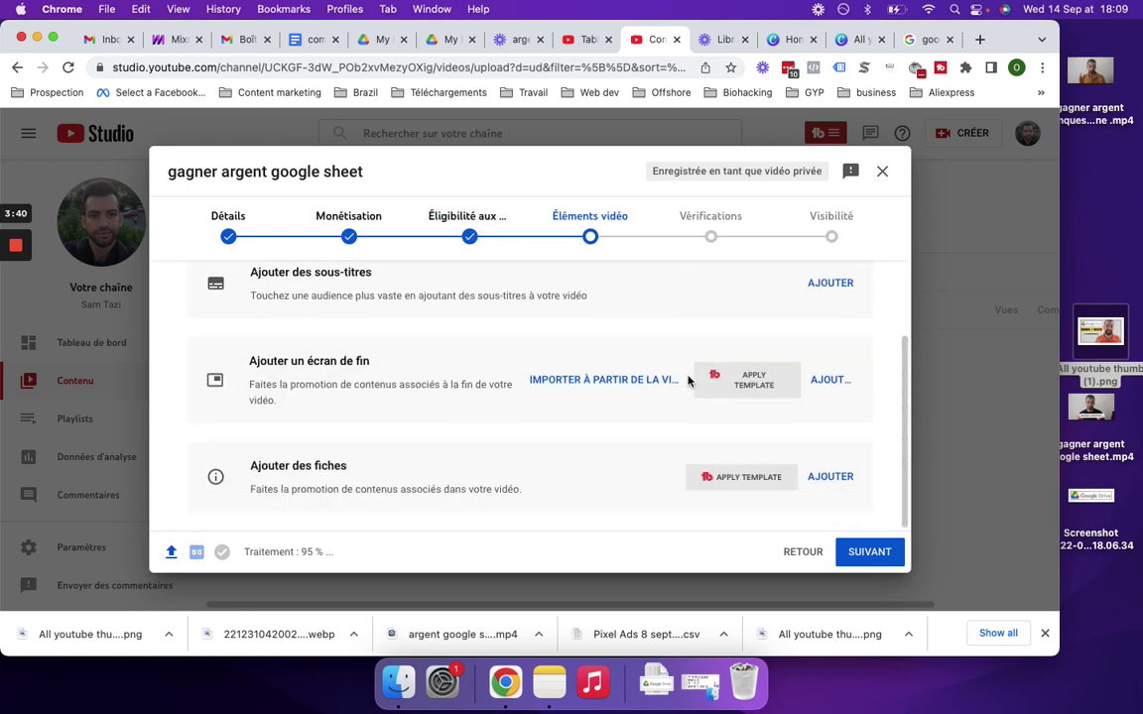
left_click(832, 381)
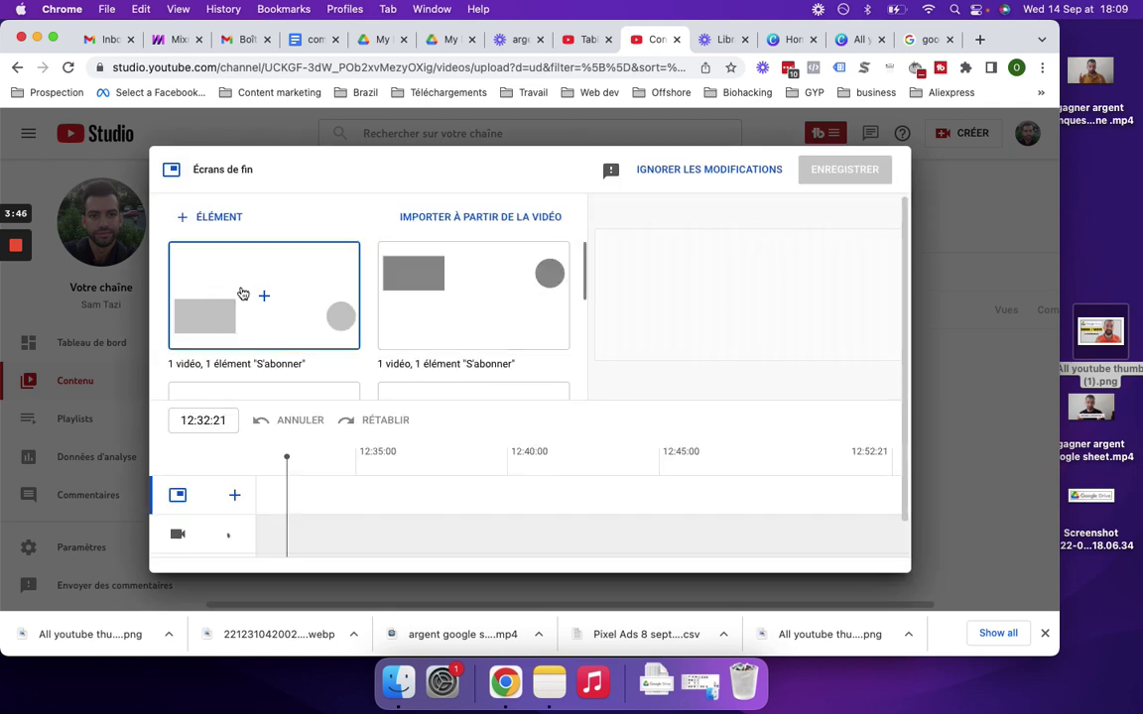
scroll(333, 290, "down", 2)
scroll(334, 290, "up", 2)
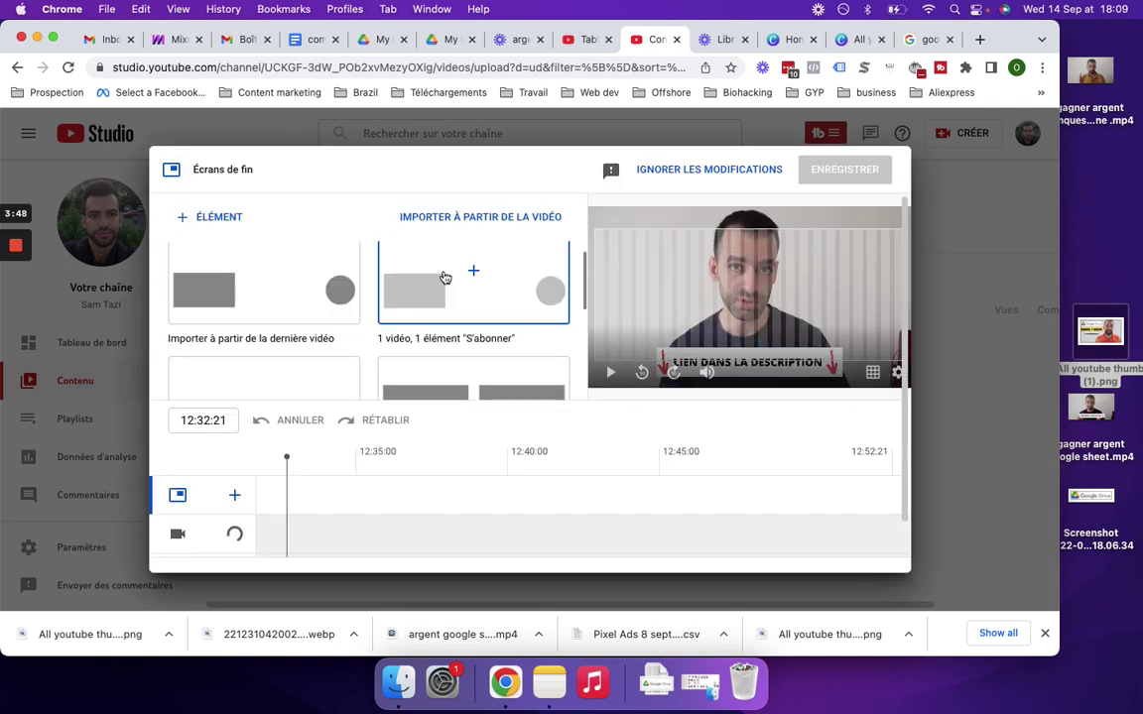
left_click(474, 302)
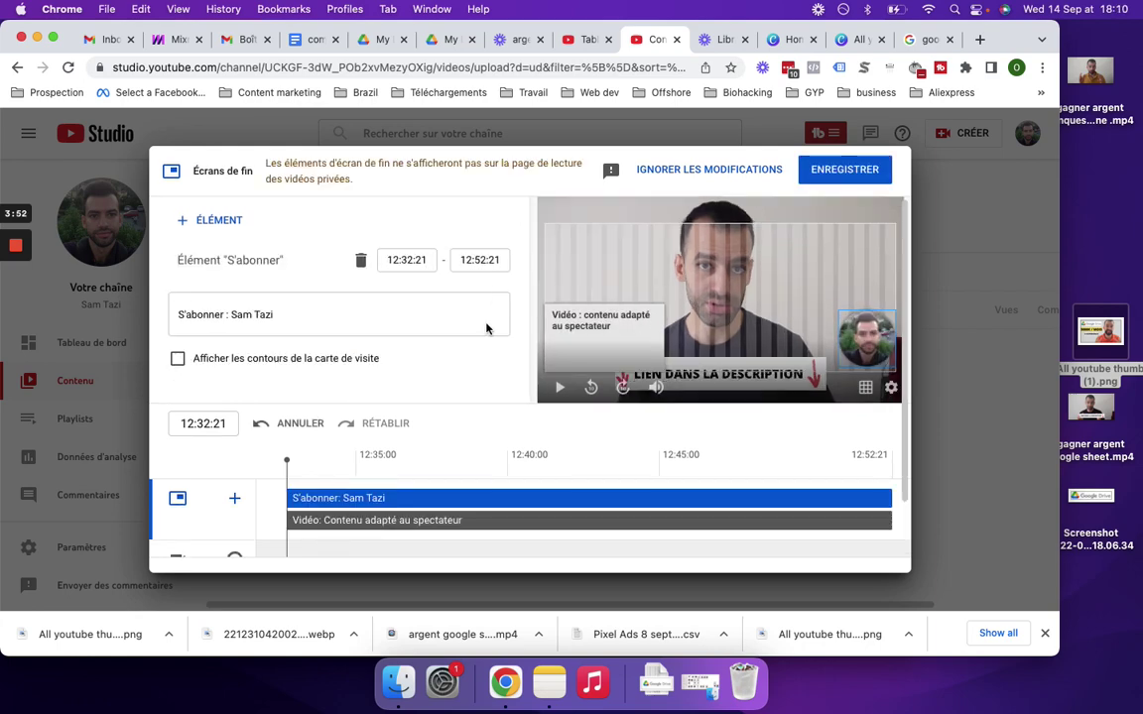
scroll(487, 327, "down", 2)
scroll(486, 328, "up", 2)
left_click(851, 173)
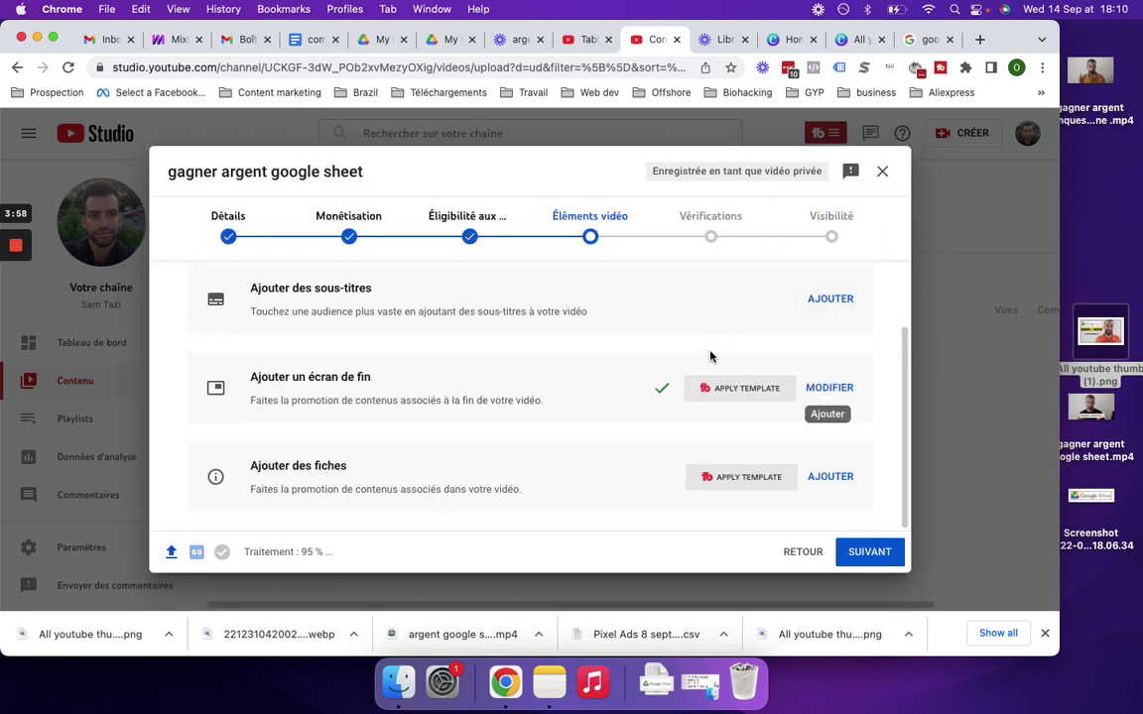
Proceed to the "Vérifications" stage and review its copyright and ad eligibility sections.
left_click(867, 563)
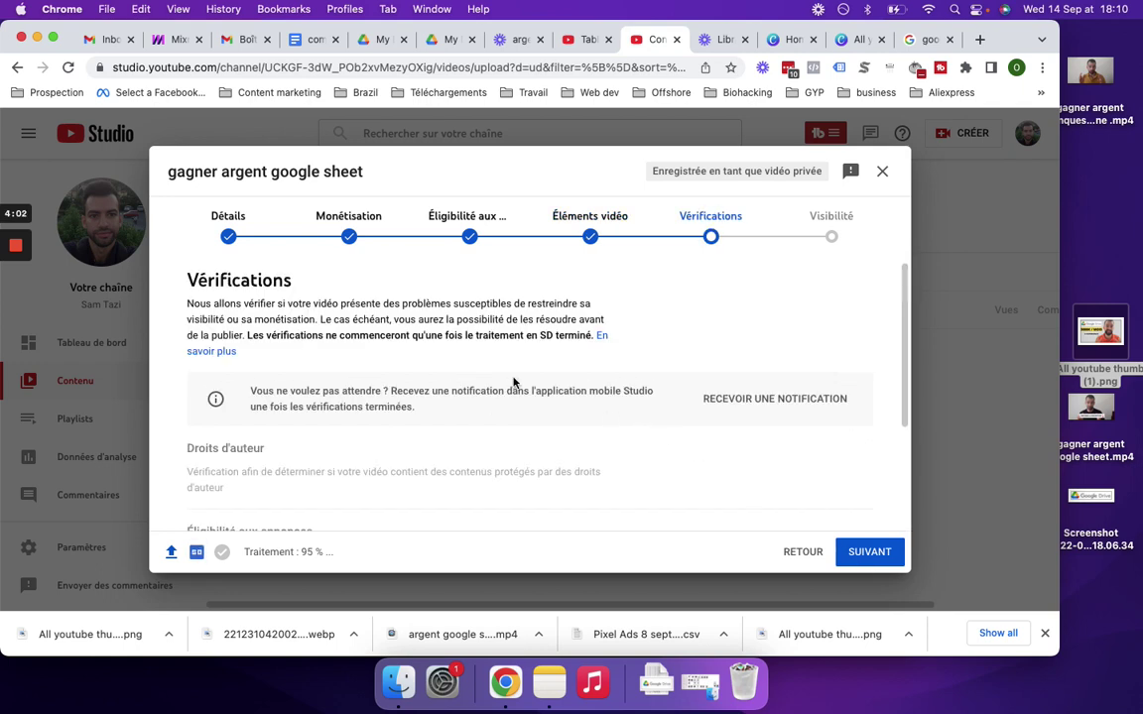
scroll(527, 317, "down", 1)
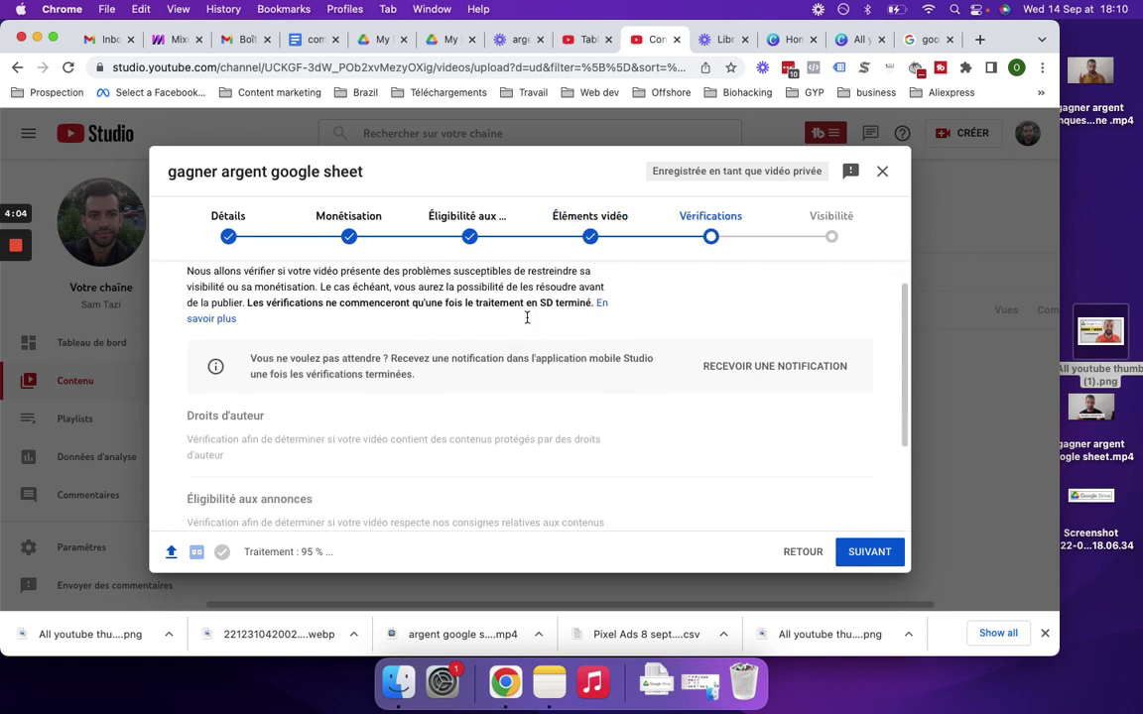
scroll(527, 318, "up", 1)
scroll(527, 318, "down", 4)
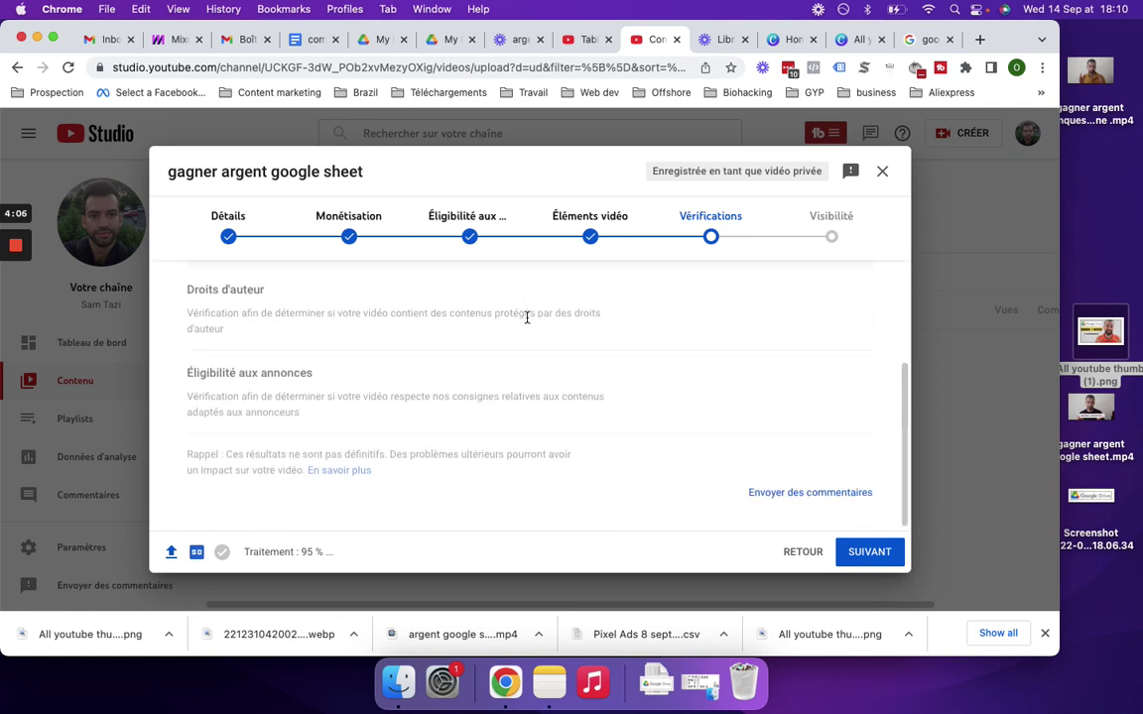
scroll(526, 318, "up", 4)
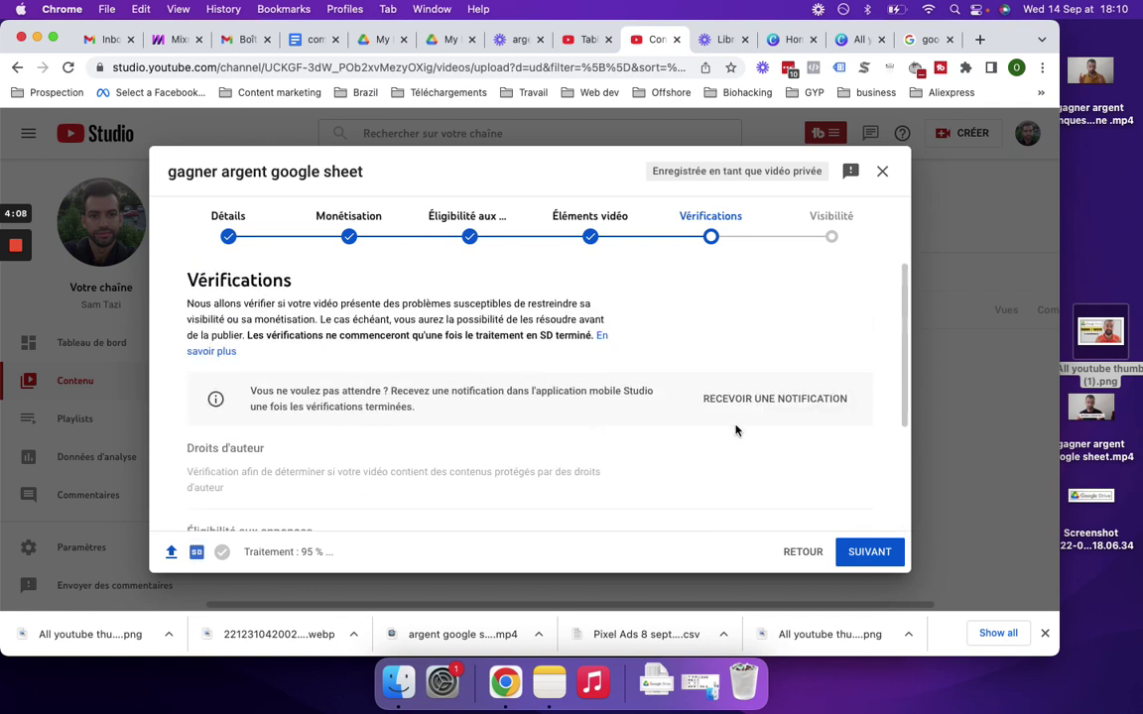
Proceed to the "Visibilité" stage and examine the private, unlisted, public and scheduling options and the pre-publication notes.
left_click(861, 553)
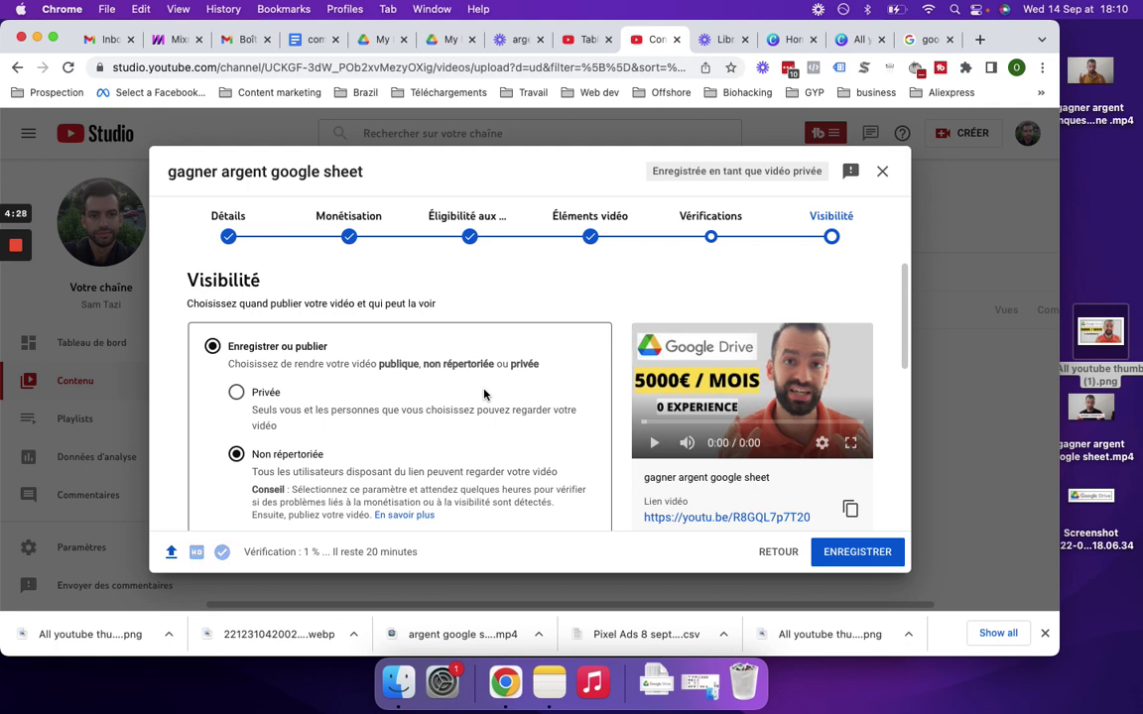
scroll(483, 394, "down", 5)
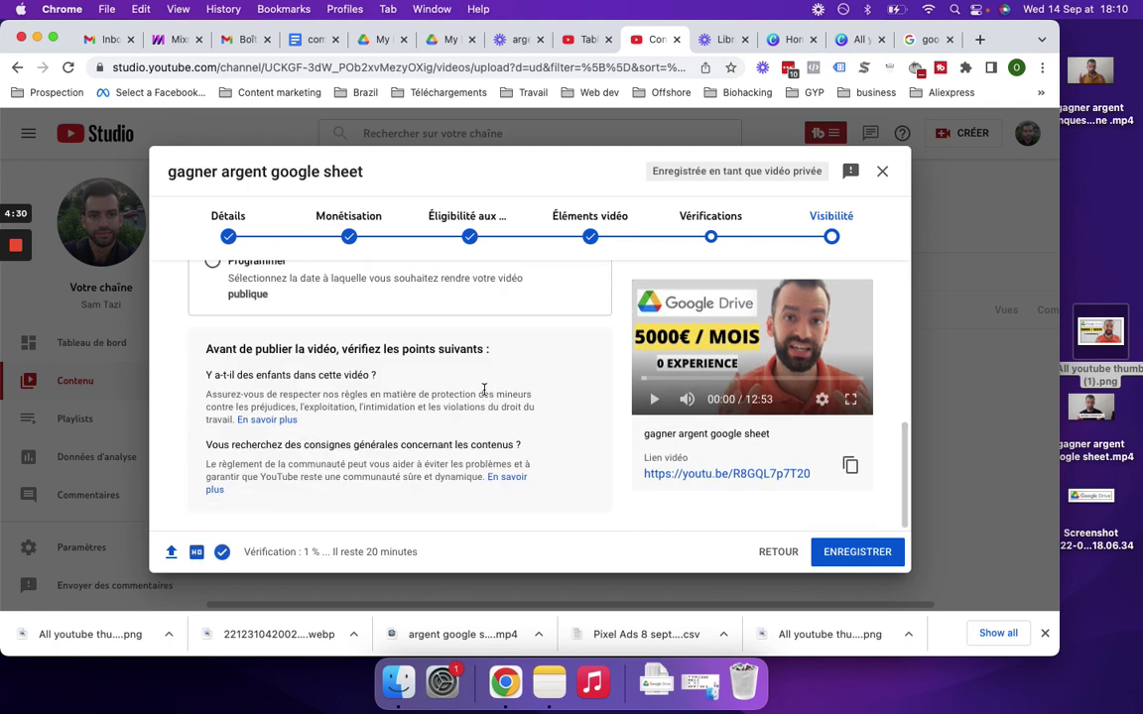
scroll(483, 392, "up", 5)
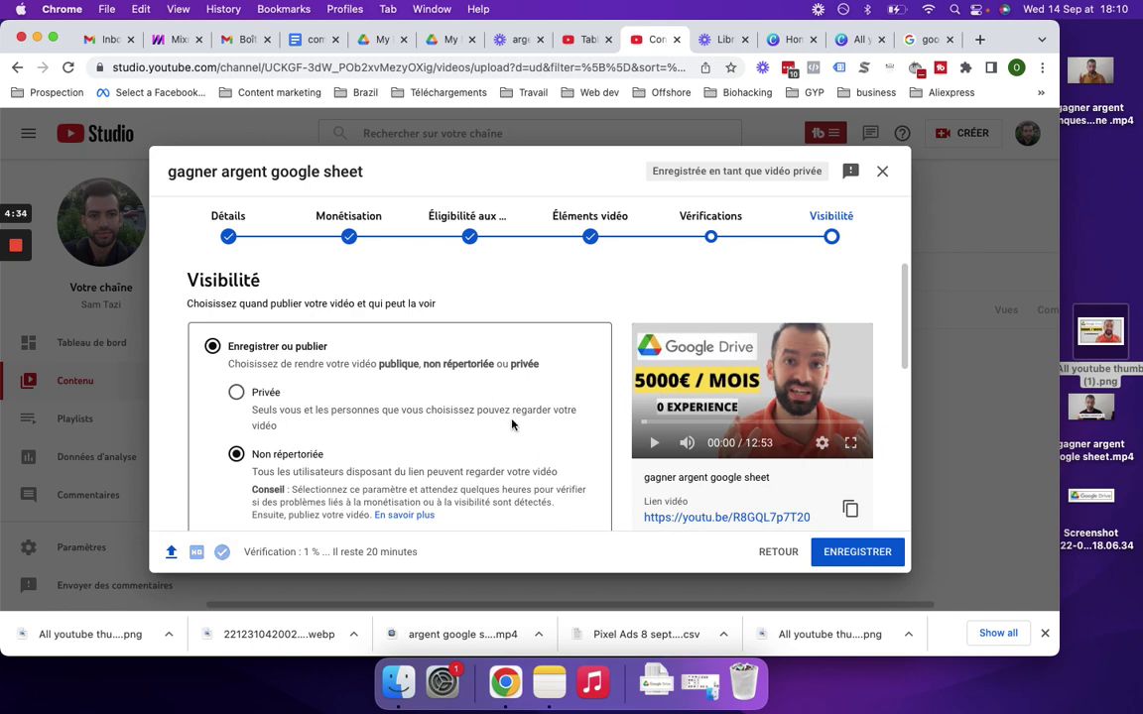
left_click(783, 247)
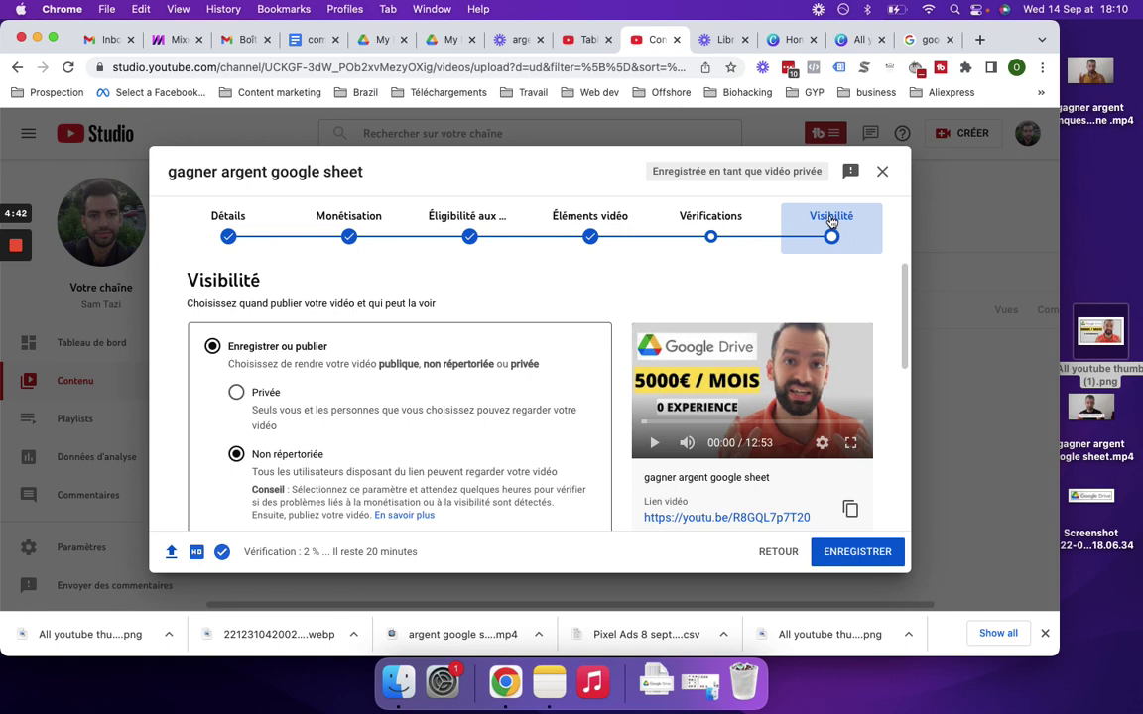
scroll(397, 417, "down", 3)
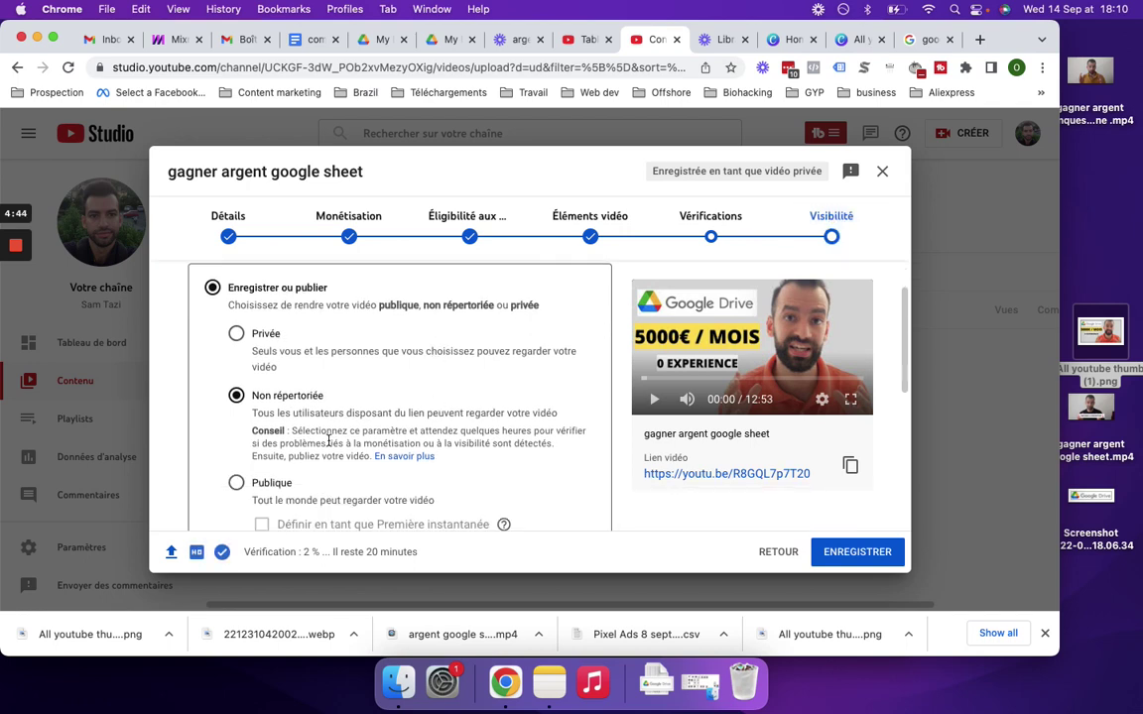
scroll(324, 444, "up", 1)
scroll(298, 436, "down", 2)
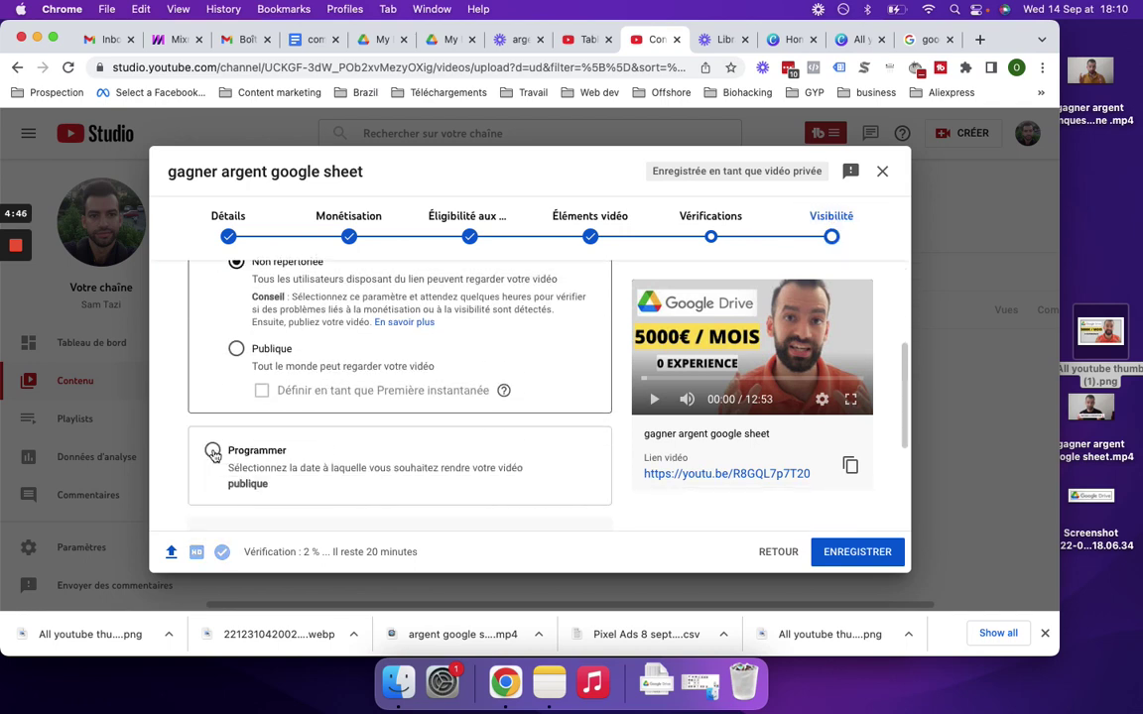
scroll(317, 461, "up", 2)
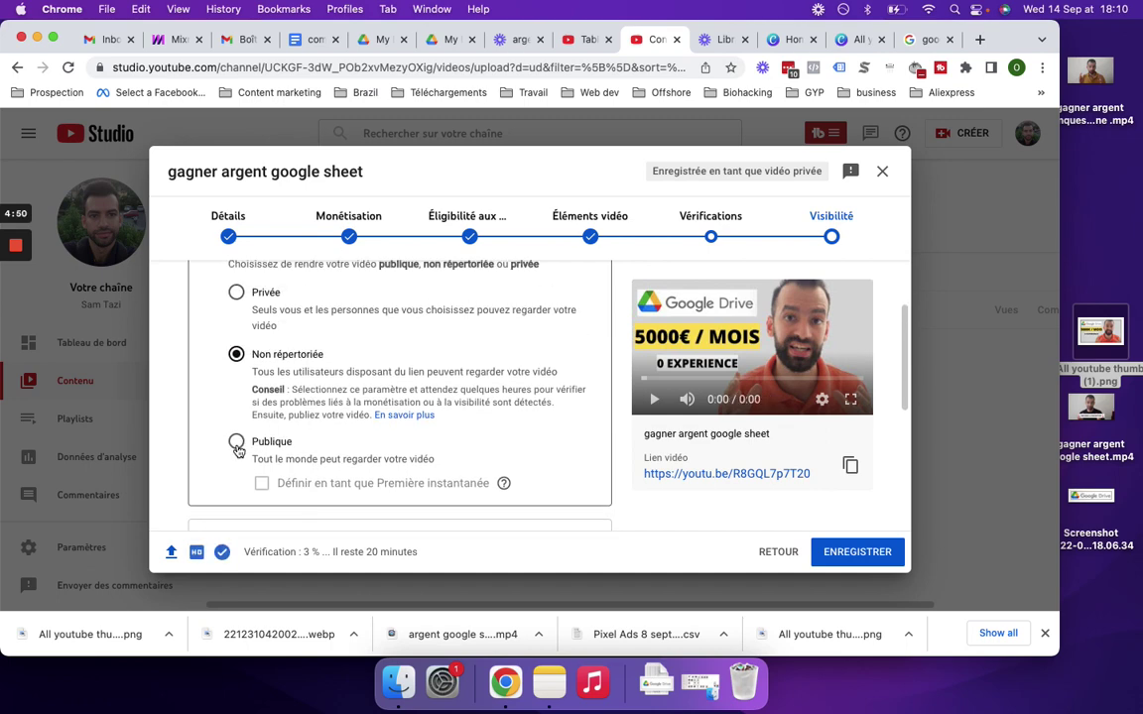
scroll(238, 451, "up", 2)
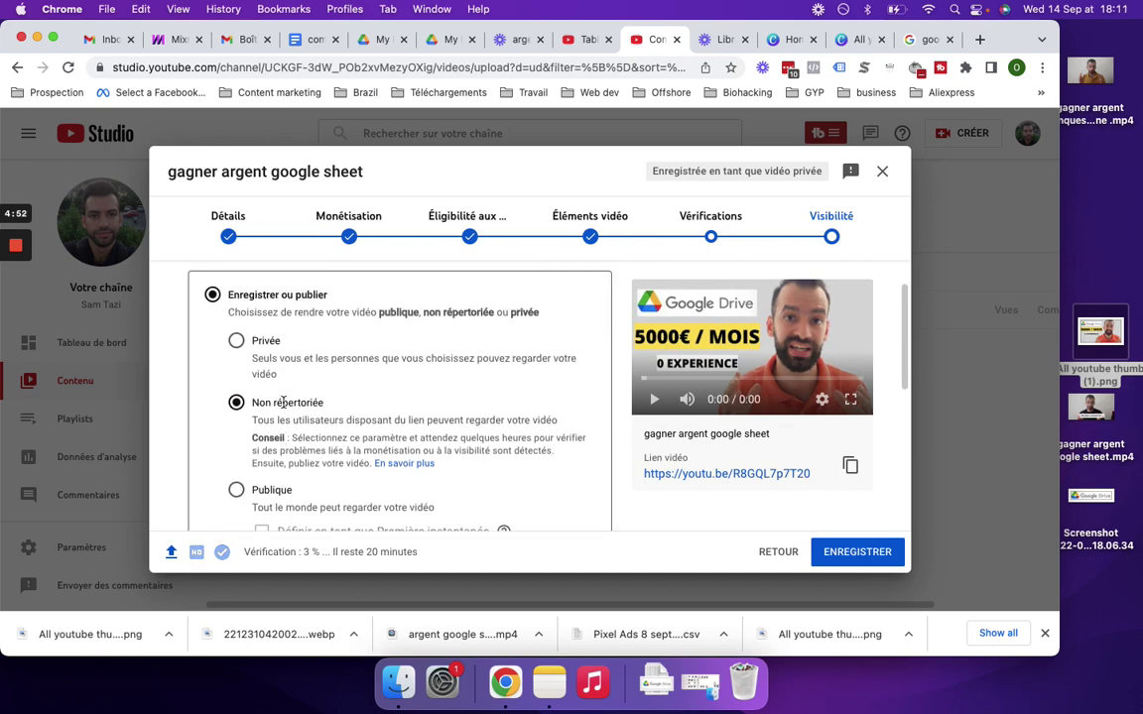
scroll(247, 479, "down", 1)
Check the copyright and ad eligibility results under "Vérifications", and return to the visibility settings.
mouse_move(198, 553)
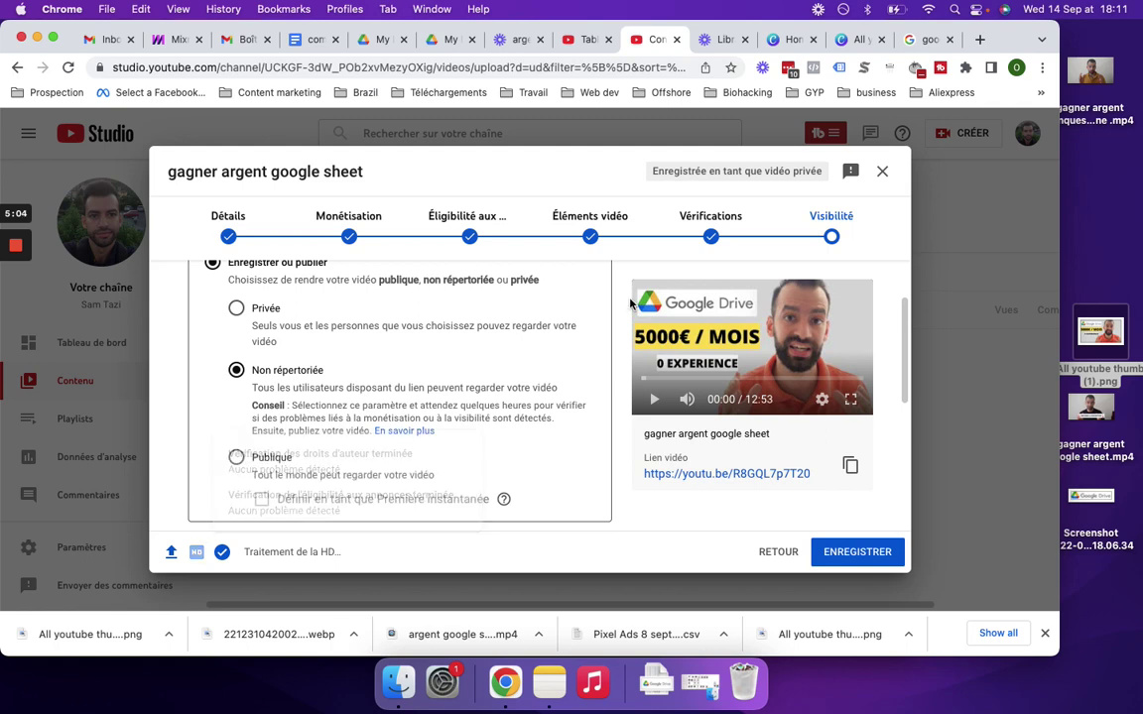
scroll(635, 298, "up", 2)
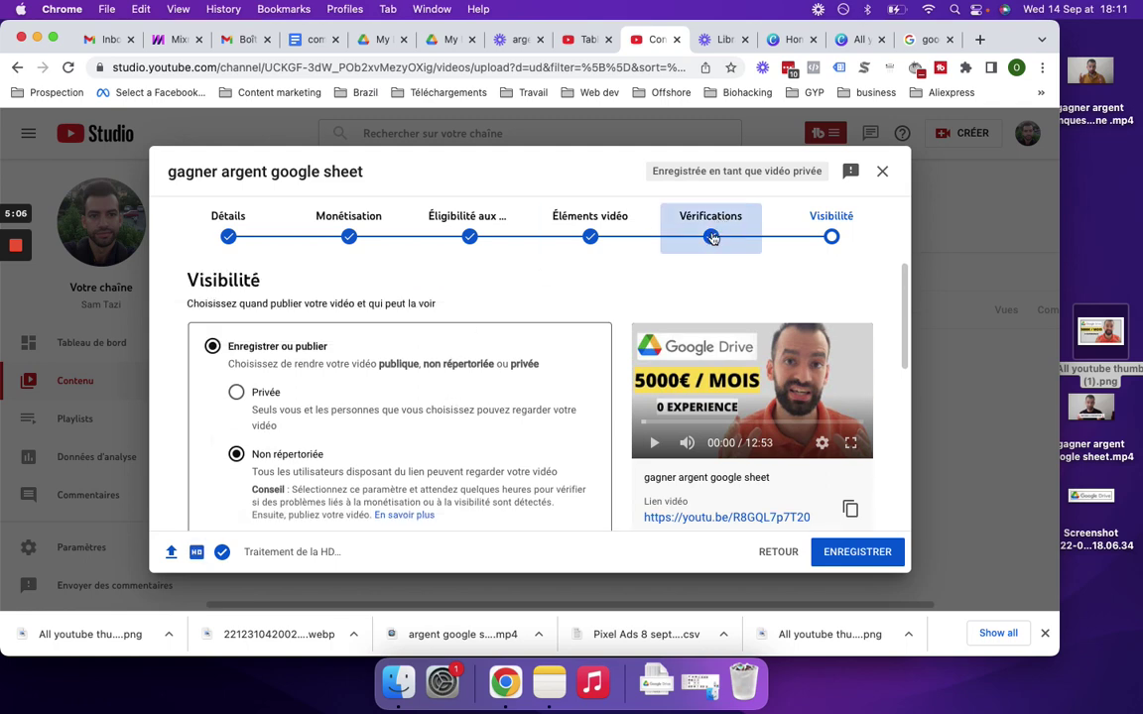
left_click(713, 238)
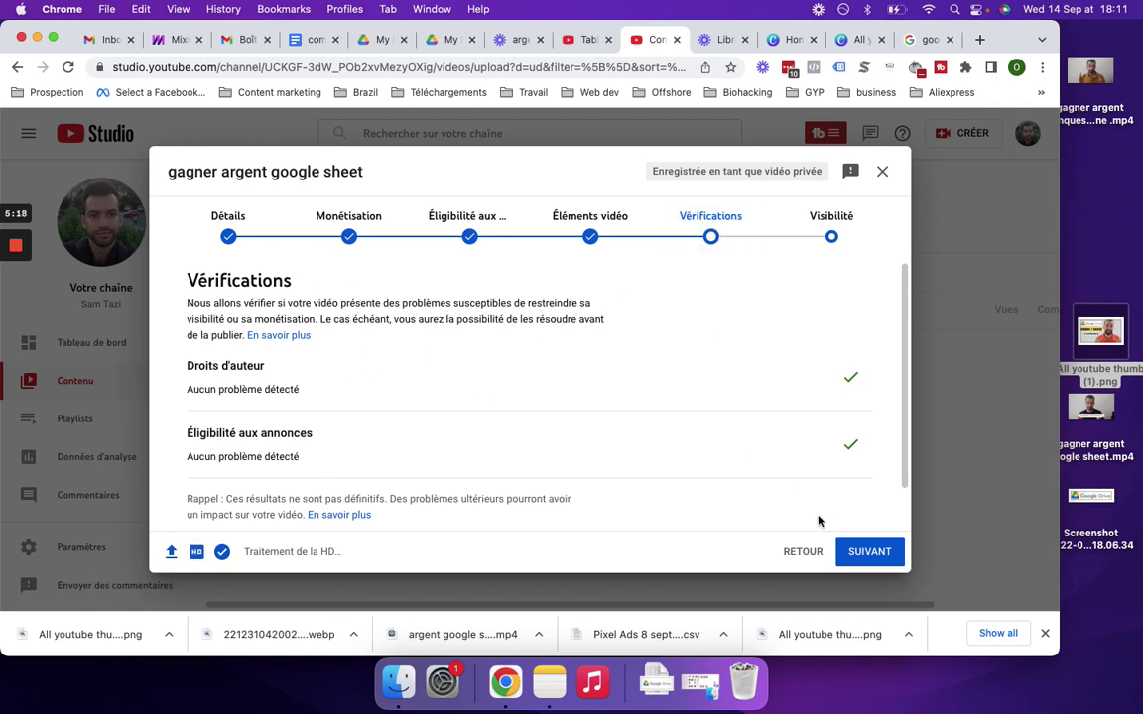
left_click(853, 555)
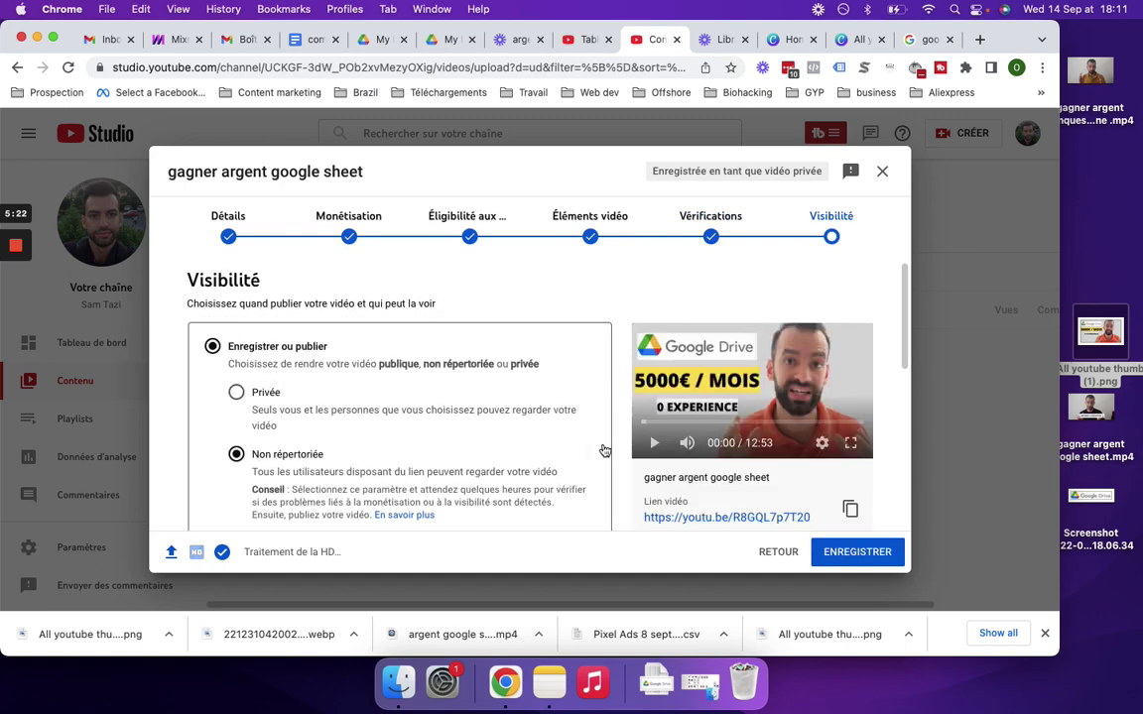
Review the save-or-publish choices, the "Programmer" option and the child-protection and community guideline notes under "Visibilité".
scroll(348, 430, "down", 1)
scroll(348, 430, "down", 2)
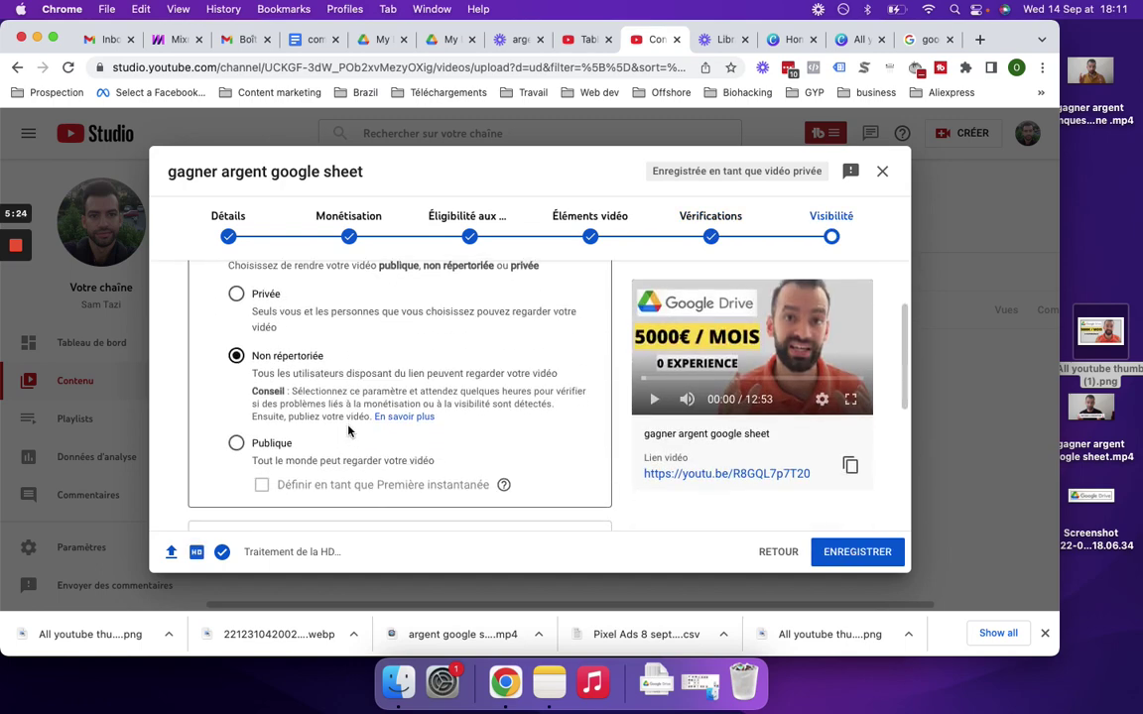
scroll(193, 457, "down", 3)
scroll(303, 364, "up", 3)
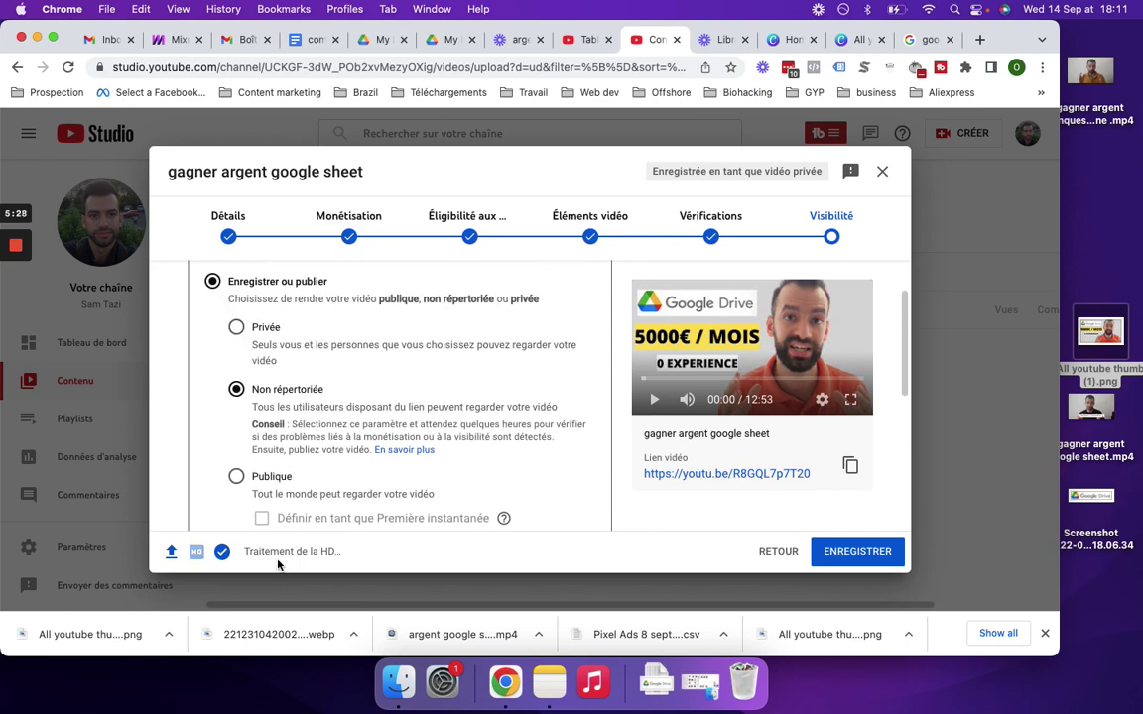
scroll(278, 412, "up", 2)
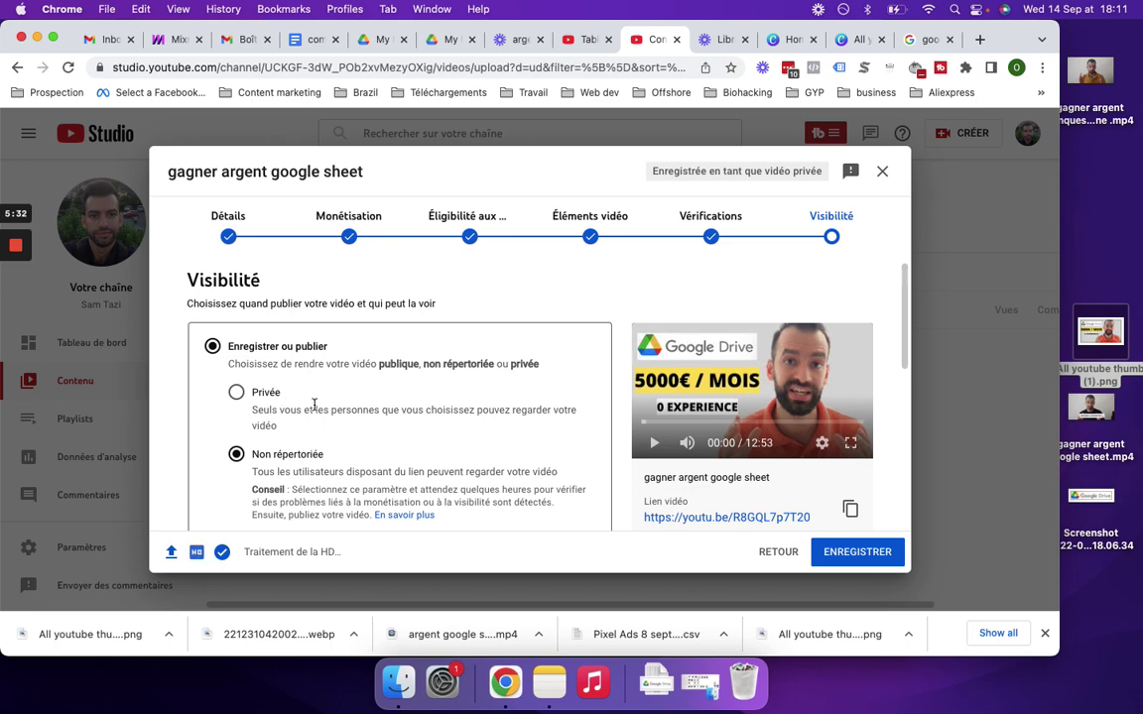
scroll(314, 404, "down", 3)
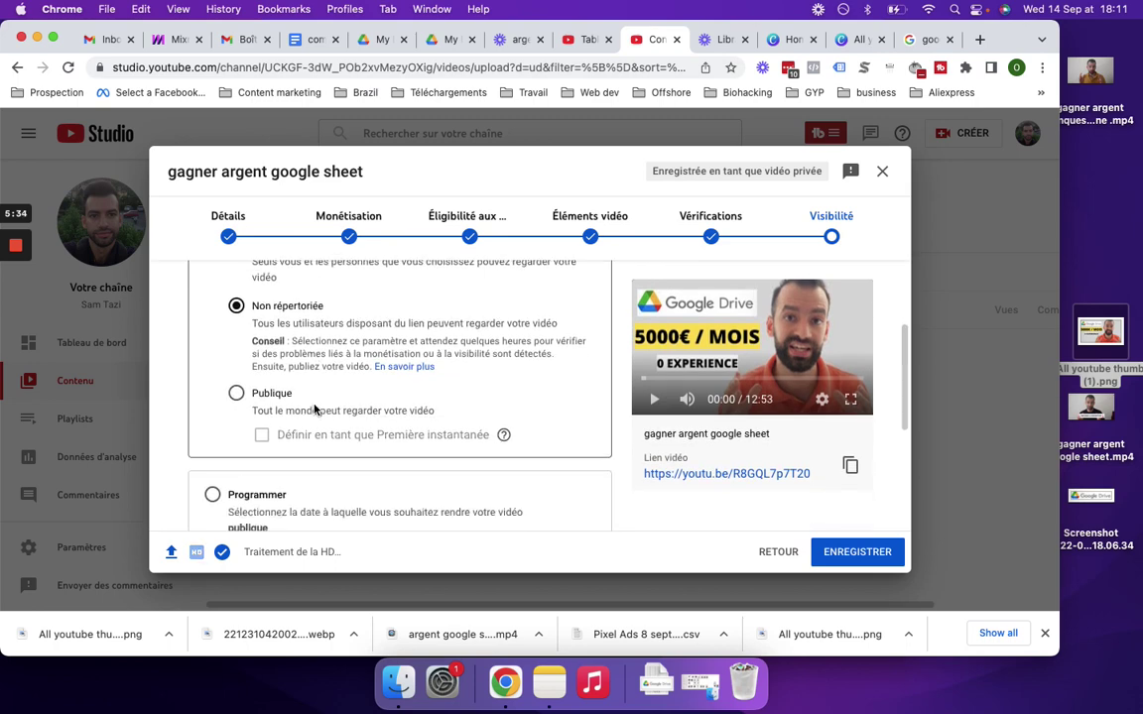
scroll(313, 404, "down", 3)
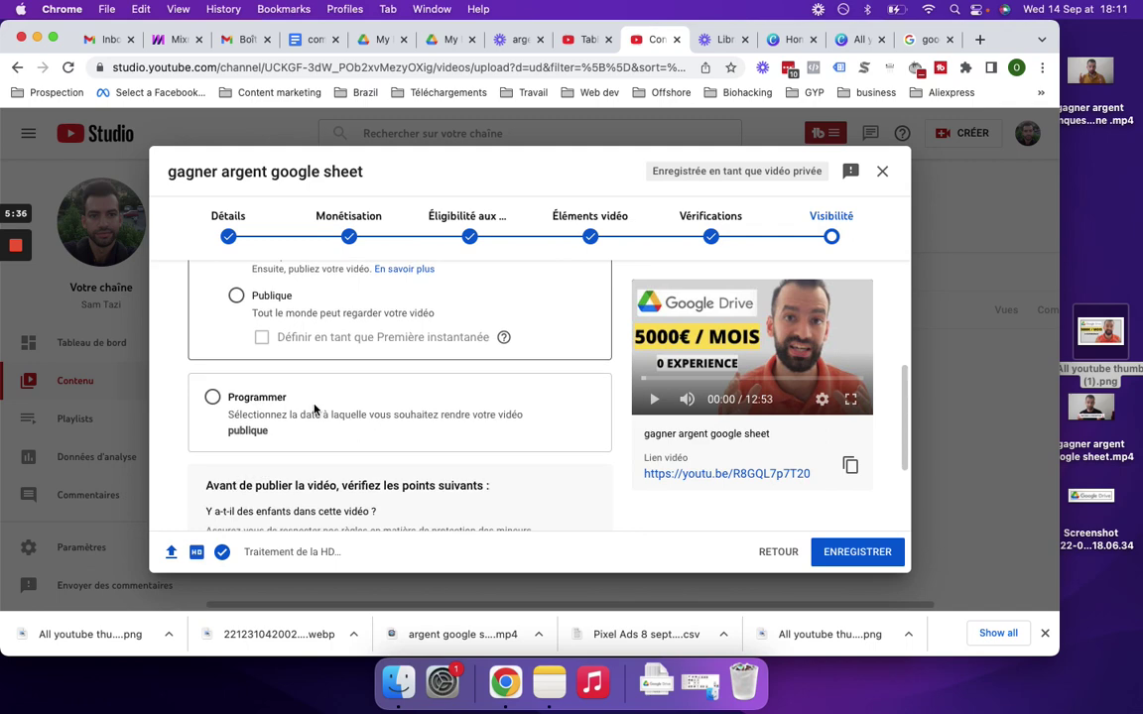
scroll(314, 408, "down", 4)
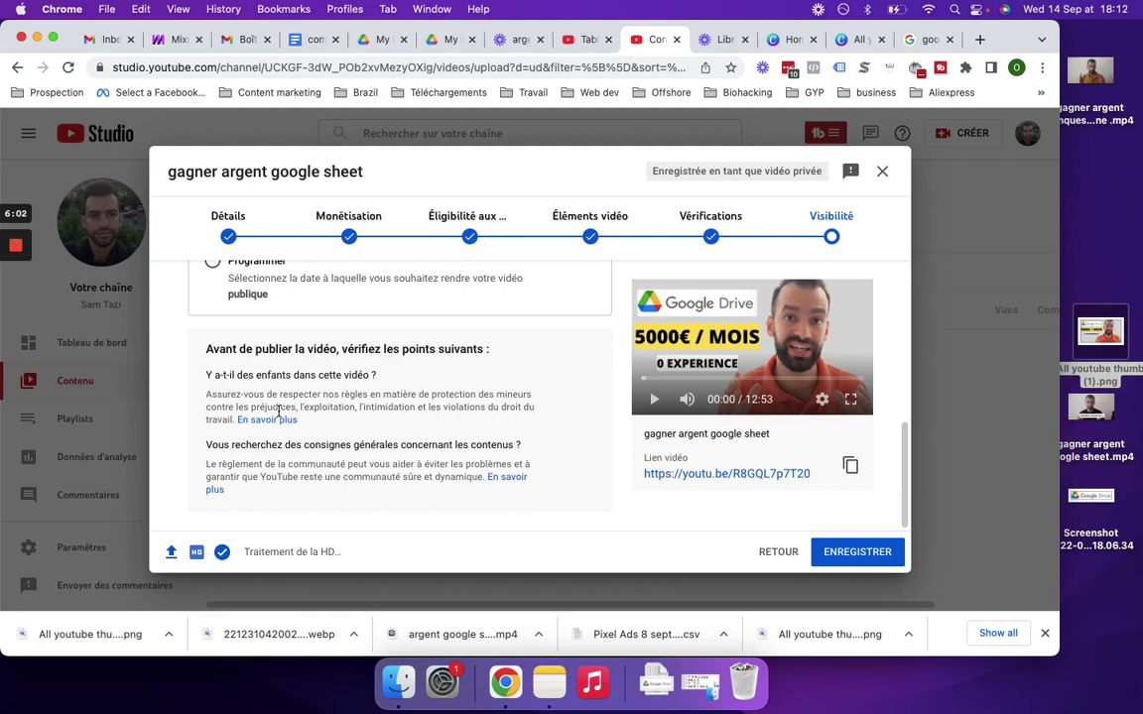
mouse_move(15, 248)
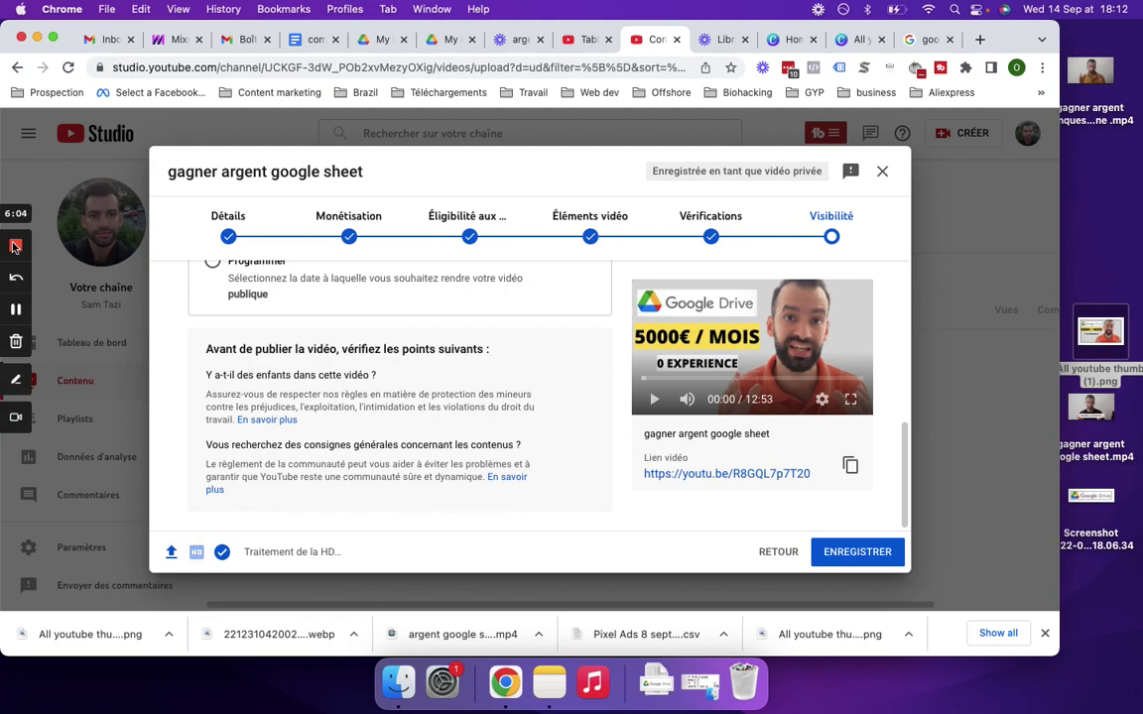